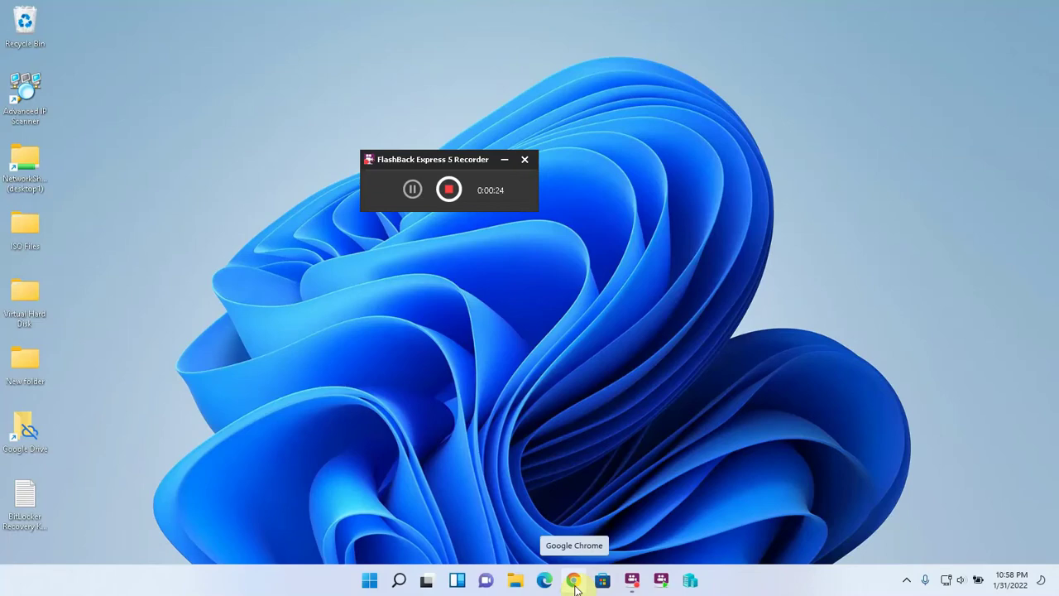
Step: In Chrome, search Google for 'google drive' and open the Google Drive site
click(574, 584)
click(382, 31)
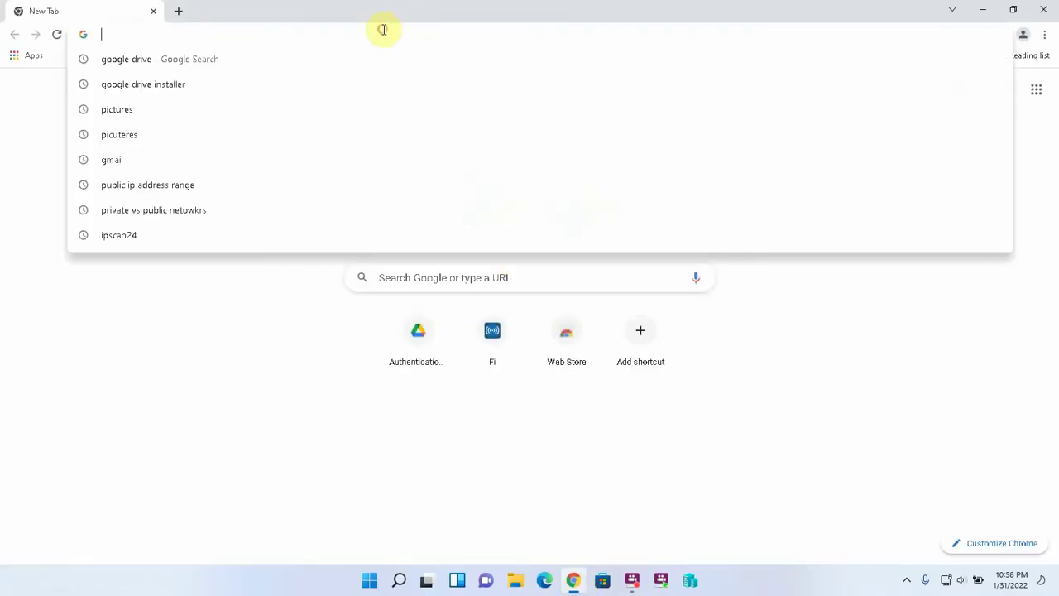
text(google d)
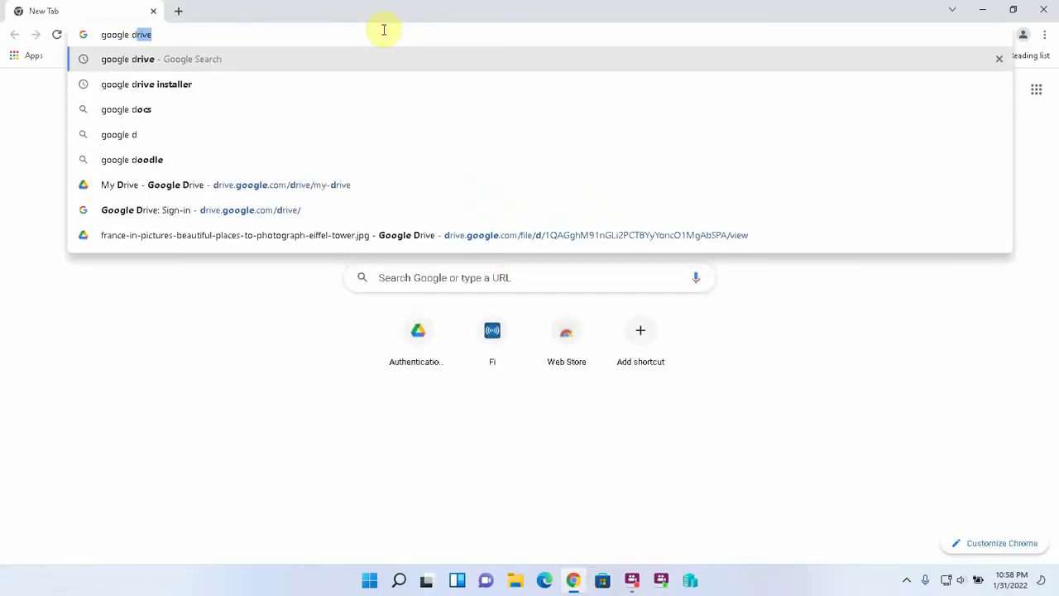
text(rive)
key(Return)
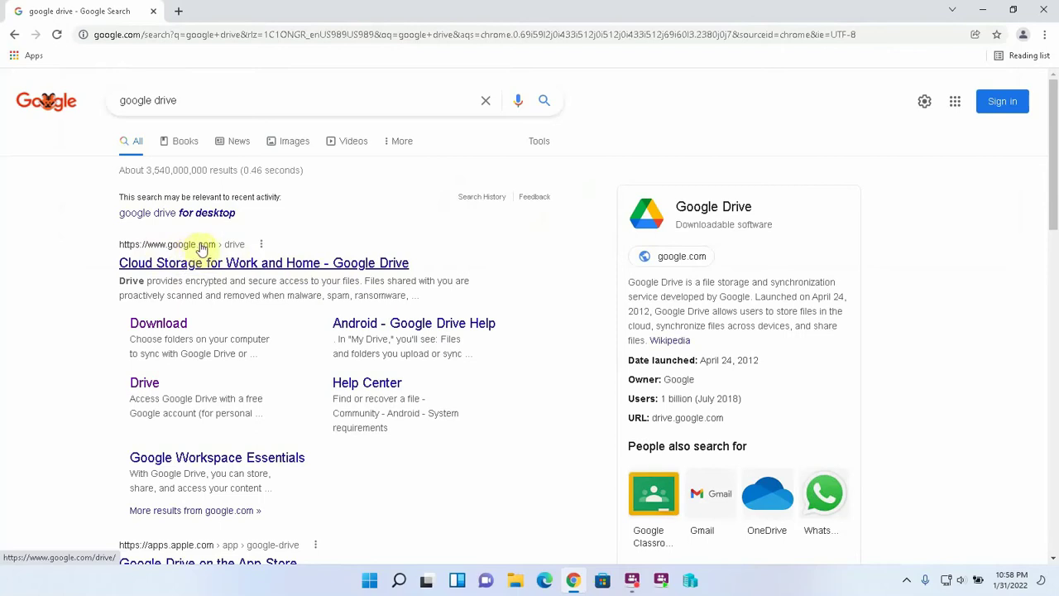
click(238, 262)
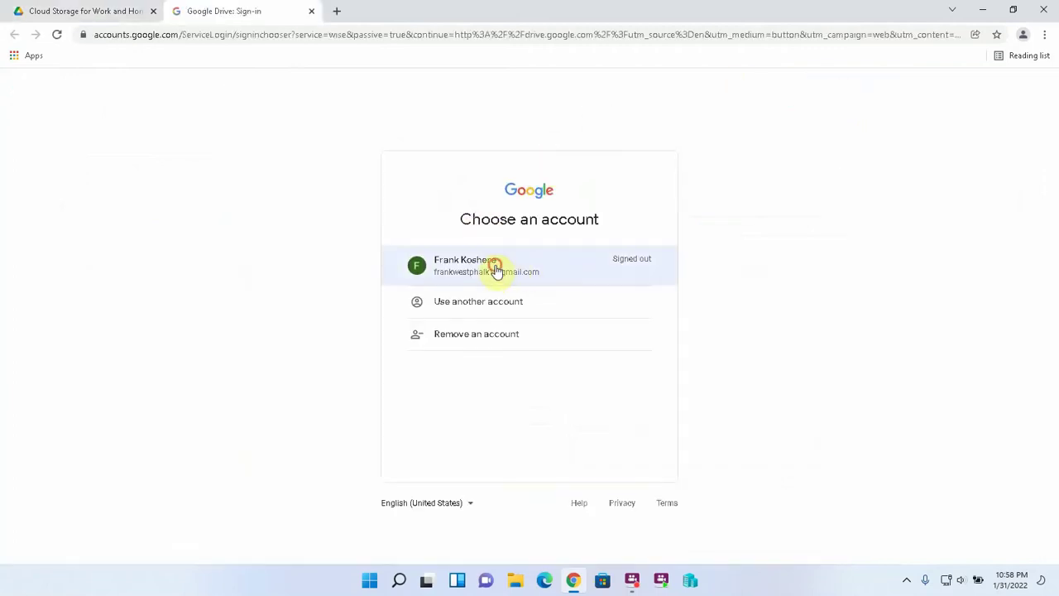
Step: Sign in with the chosen Google account's password and accept the new account terms
click(496, 269)
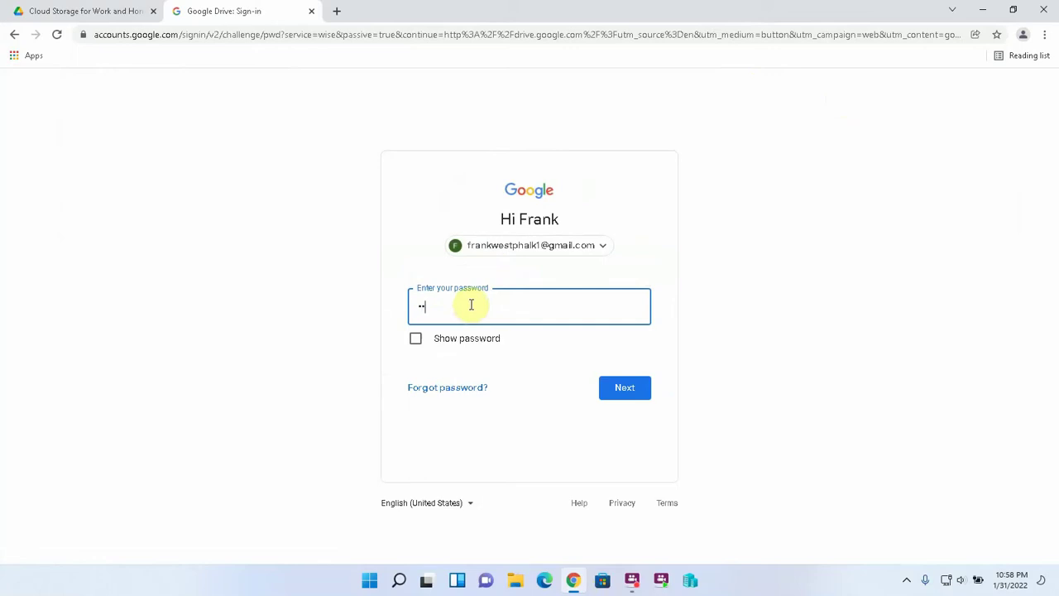
click(623, 389)
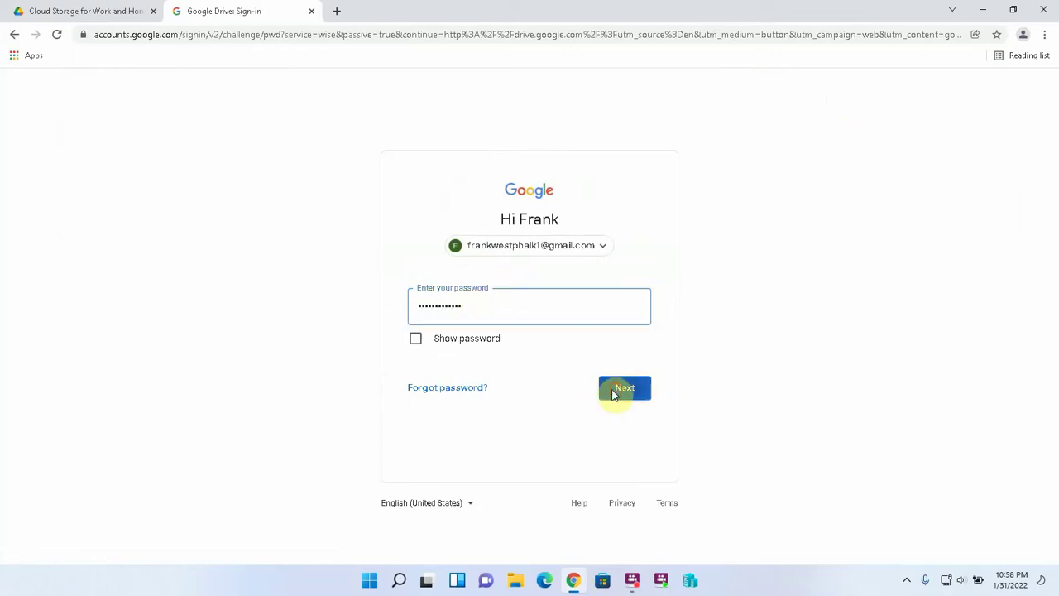
click(691, 506)
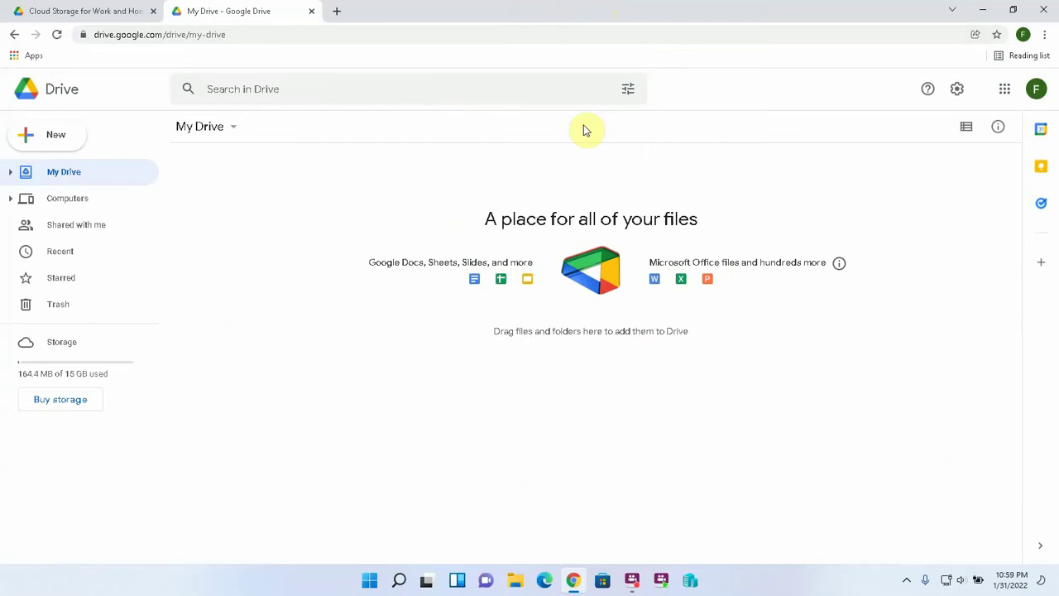
Step: Restore the maximized Chrome window to a smaller window over the desktop
double_click(535, 12)
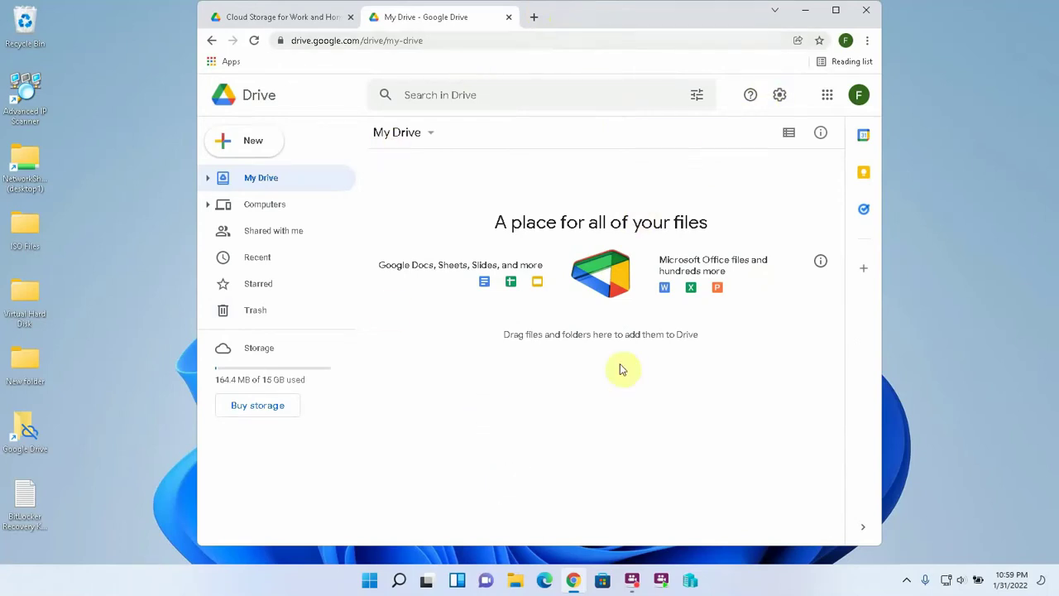
mouse_move(836, 11)
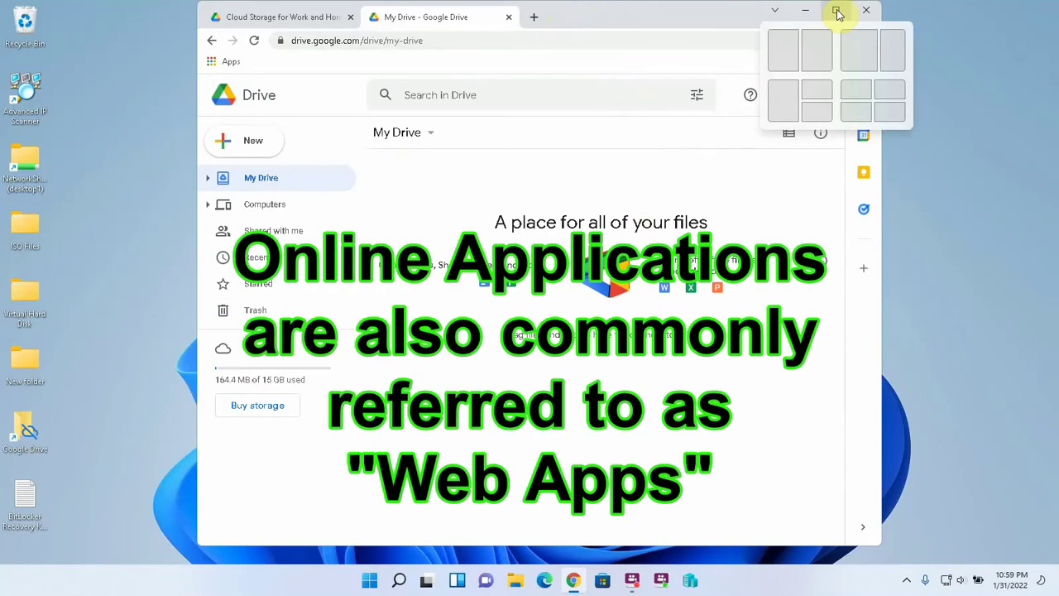
Step: Maximize Chrome again and bring up the Downloads folder in File Explorer
click(836, 11)
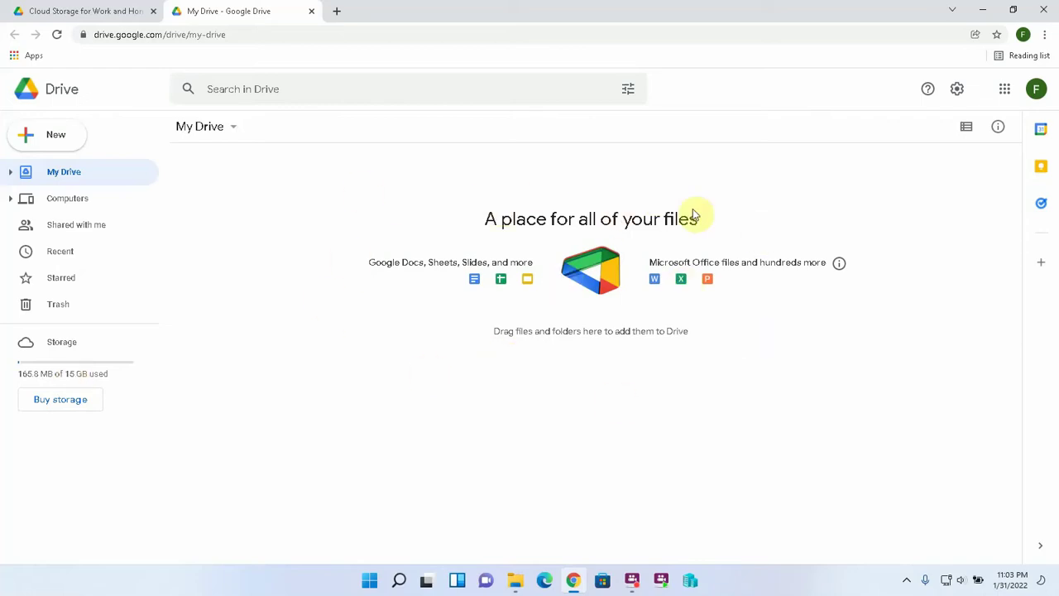
click(515, 579)
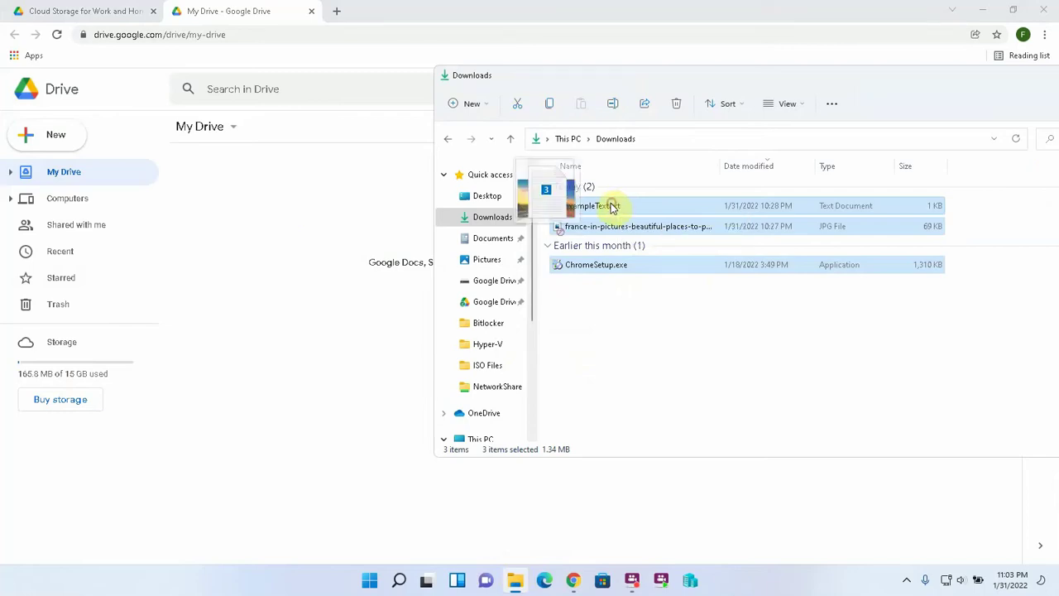
Step: Drag ChromeSetup.exe, ExampleText.txt and the Eiffel Tower photo from Downloads into My Drive
drag(612, 207, 360, 258)
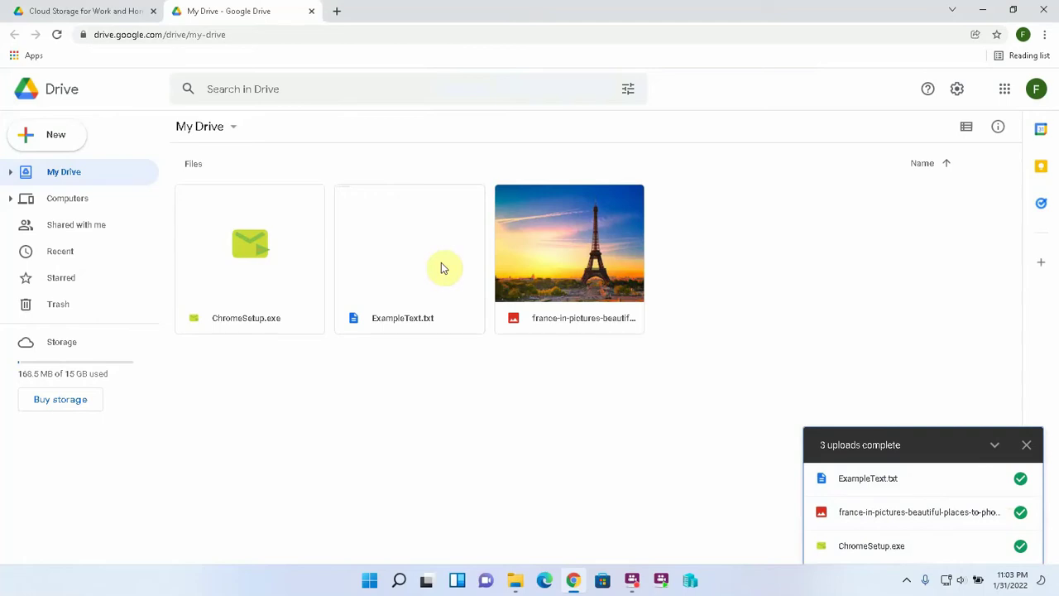
Step: Trash ChromeSetup.exe, then open the Eiffel Tower photo in the preview viewer
click(273, 252)
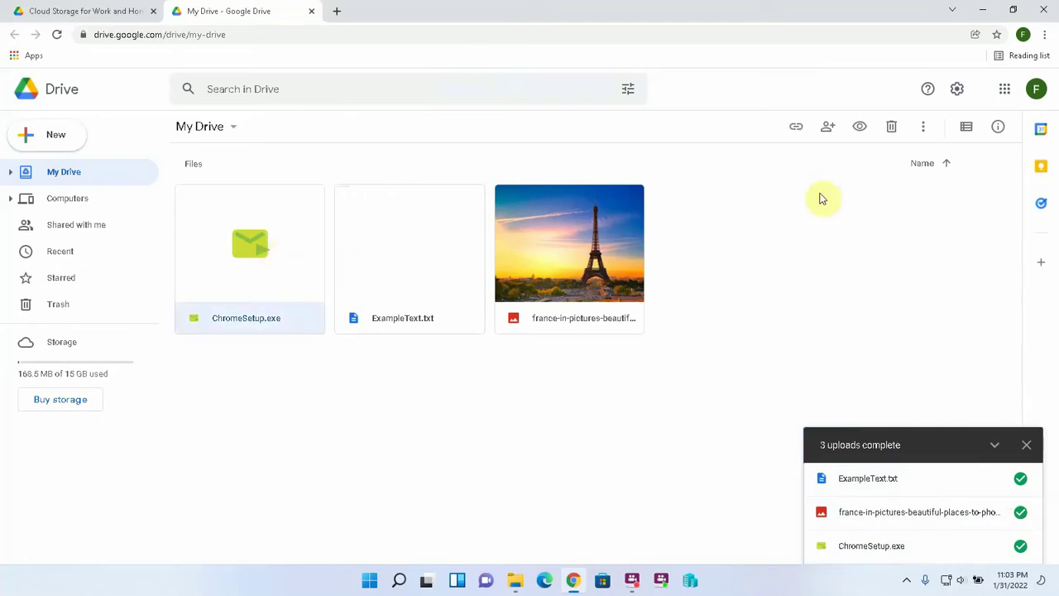
click(891, 130)
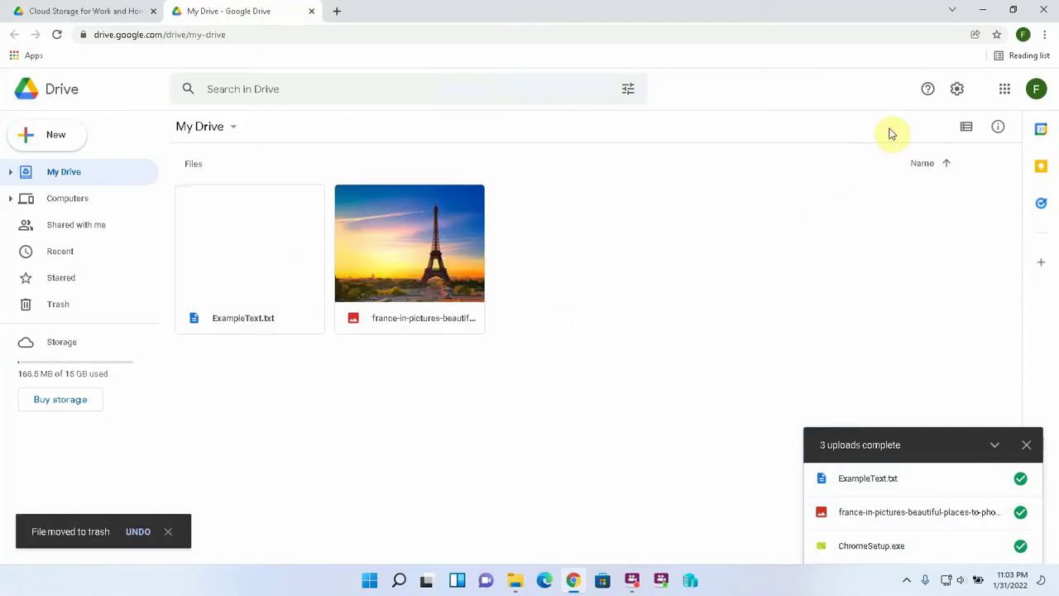
click(392, 262)
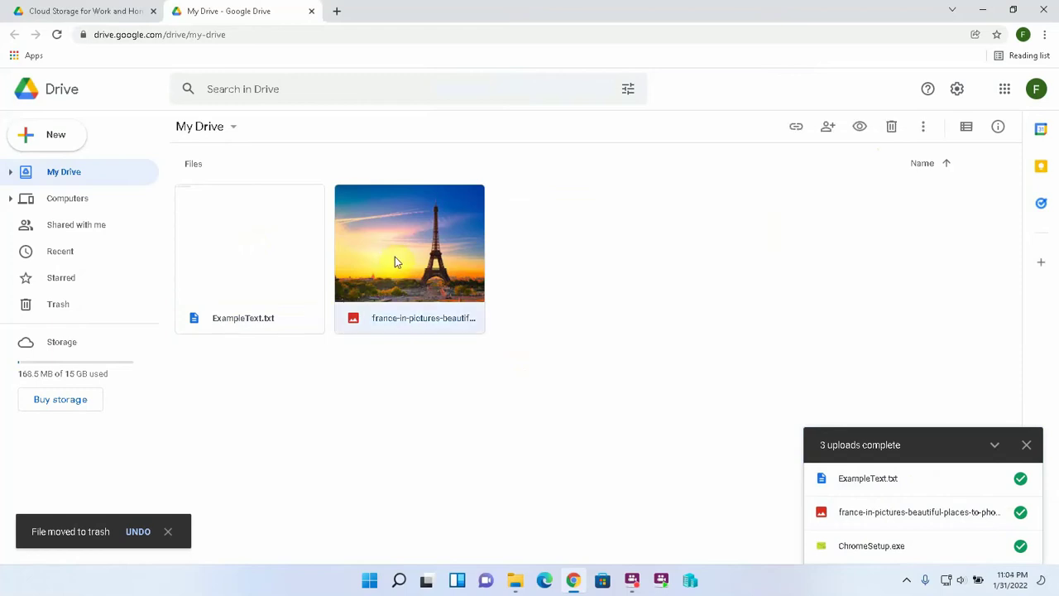
double_click(395, 258)
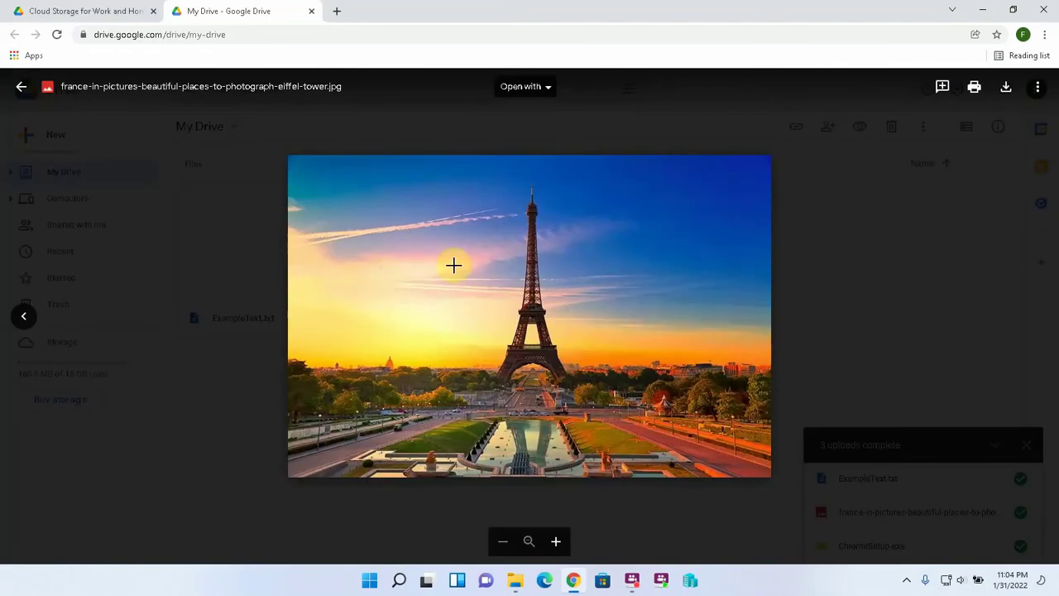
Step: Share the photo as editor with a suggested contact, messaging 'Hi, here is that file I shared with you.'
click(1037, 89)
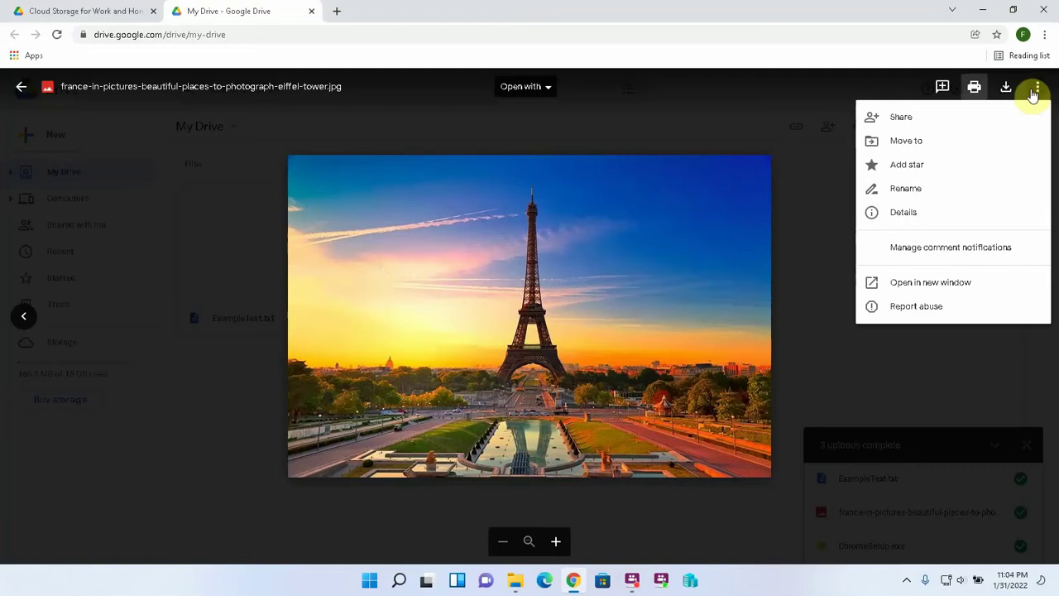
click(899, 118)
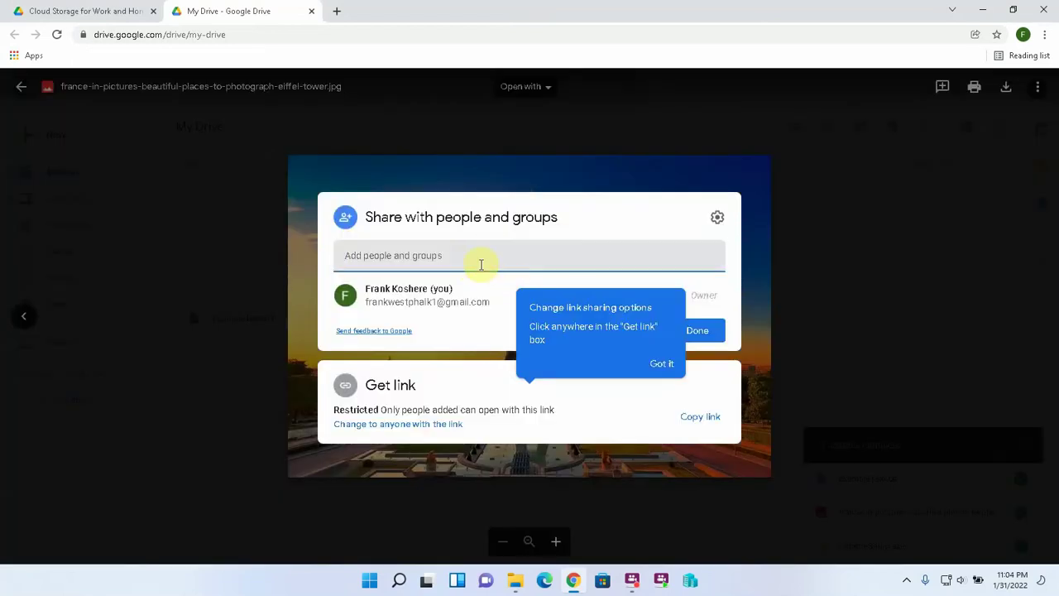
click(450, 299)
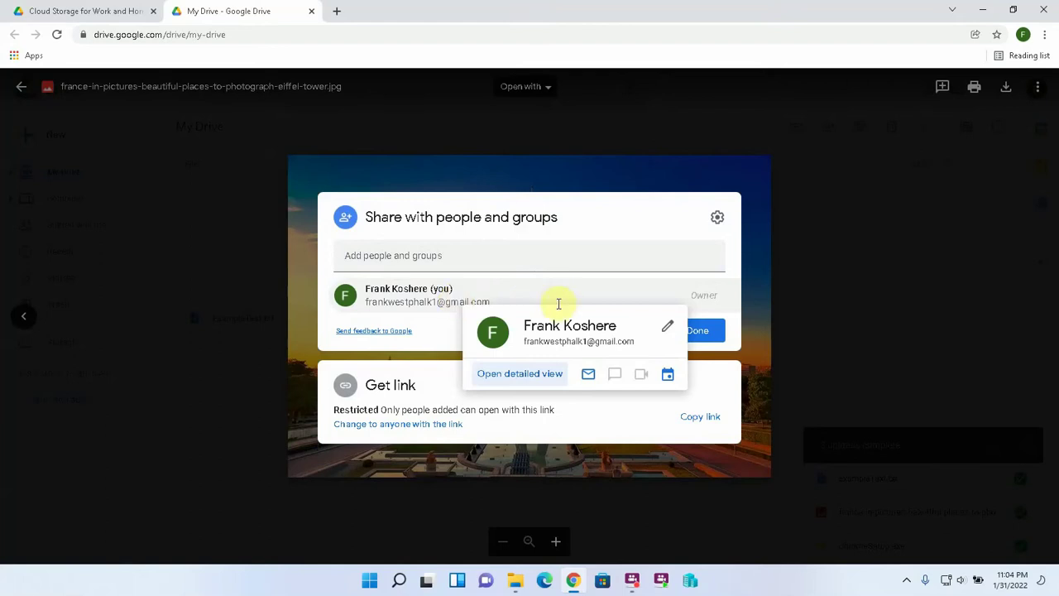
click(461, 256)
click(456, 291)
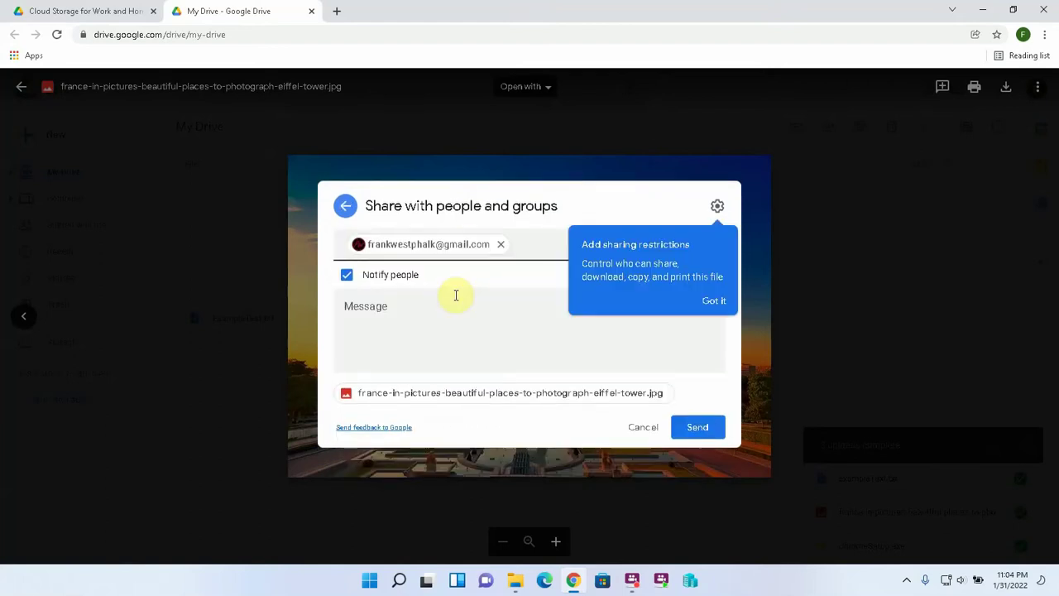
click(709, 301)
click(384, 307)
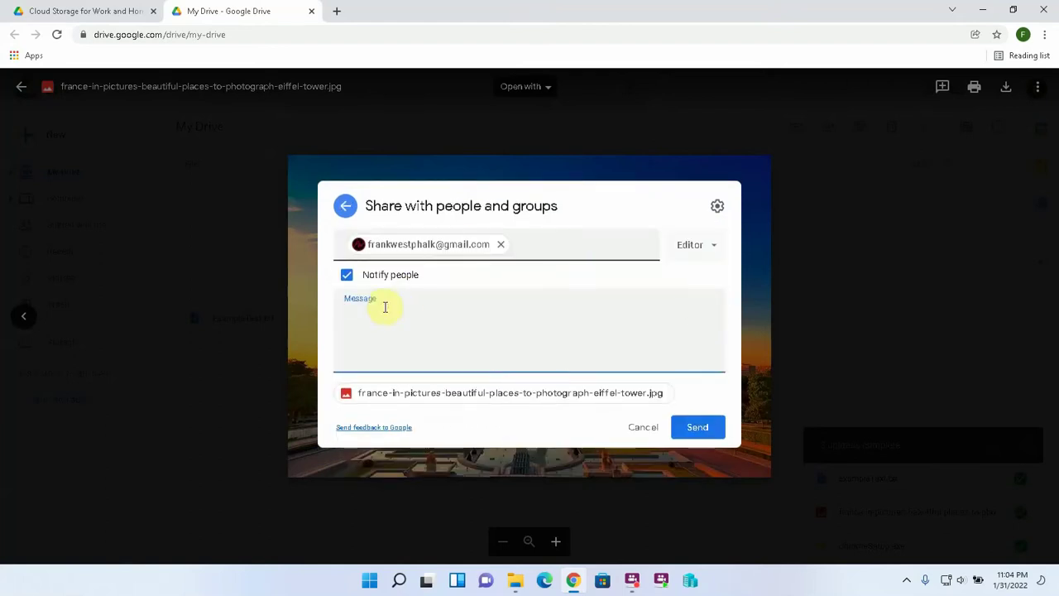
text(Hi, here is that file I shared wit)
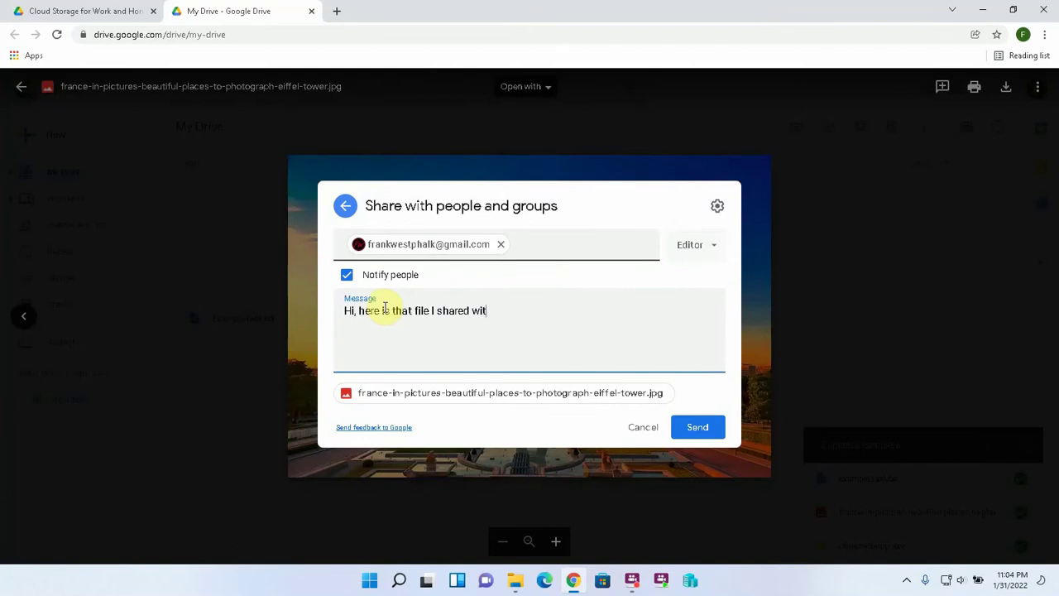
text(h you.)
click(699, 432)
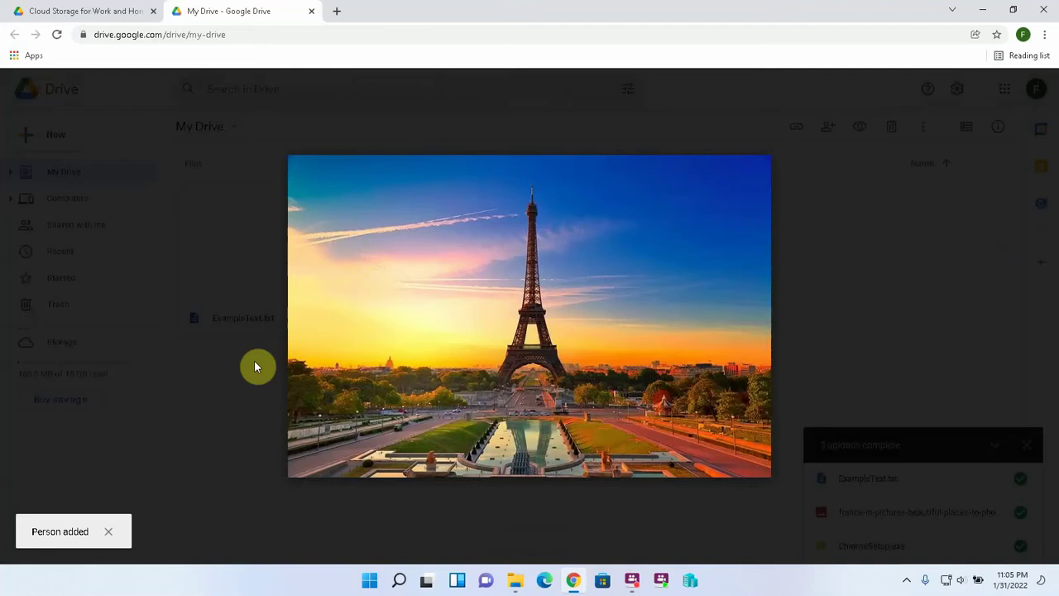
click(1037, 86)
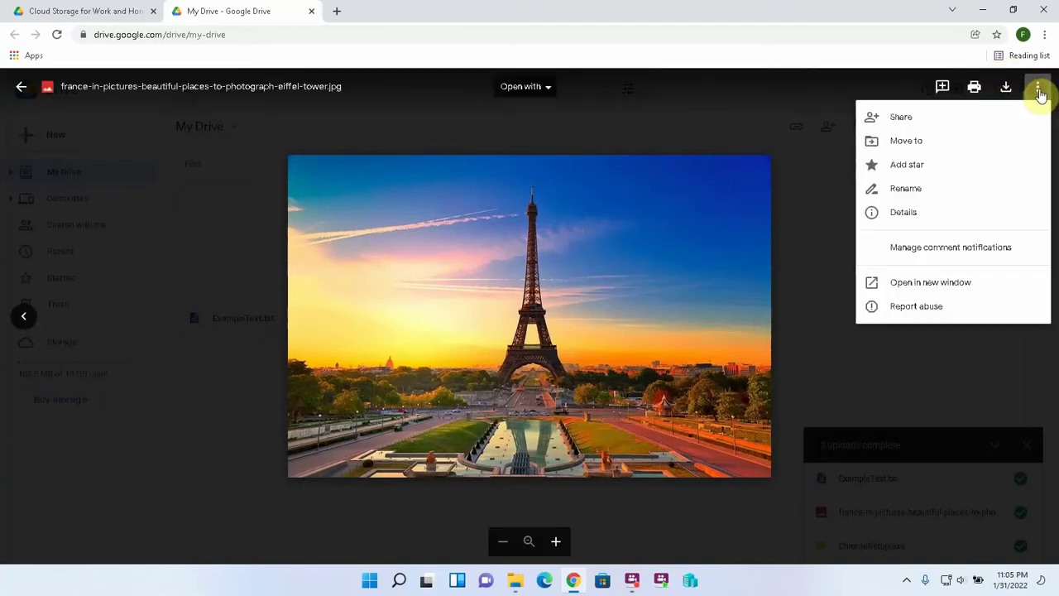
Step: Set the photo's general access to Anyone with the link and copy its share link
click(898, 116)
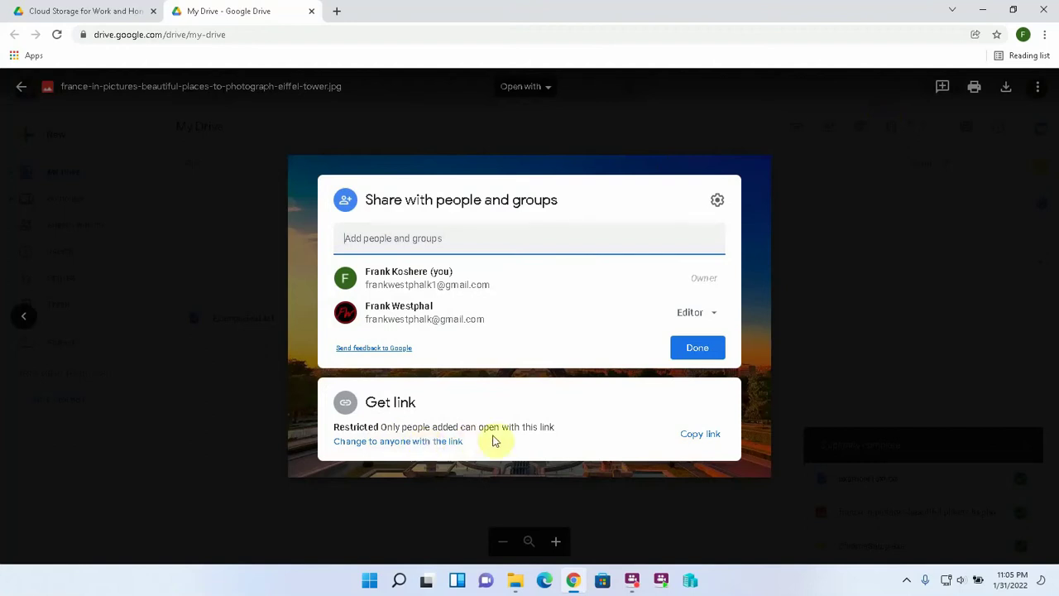
click(406, 441)
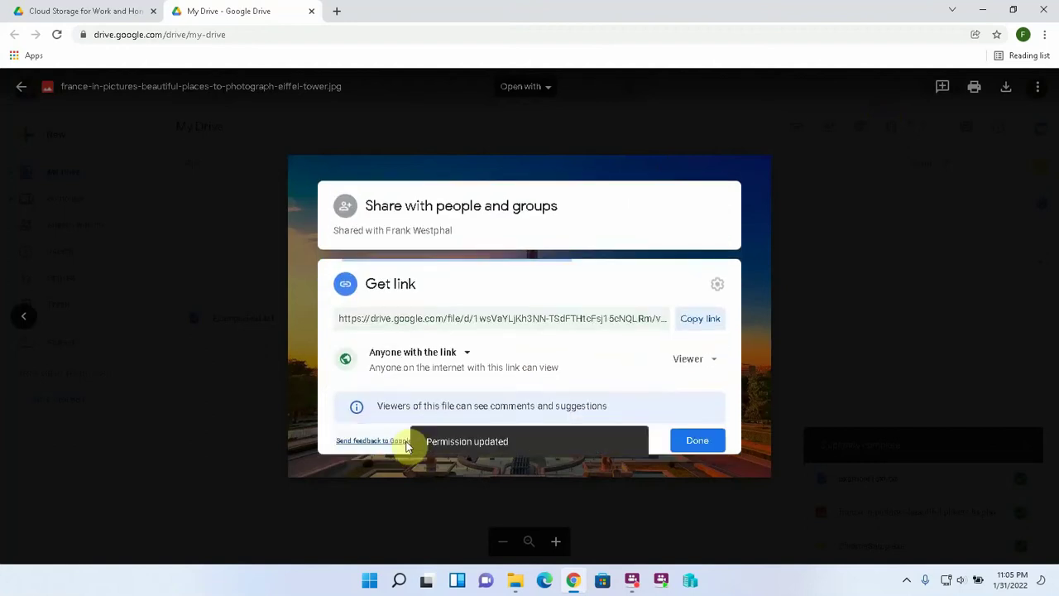
click(449, 352)
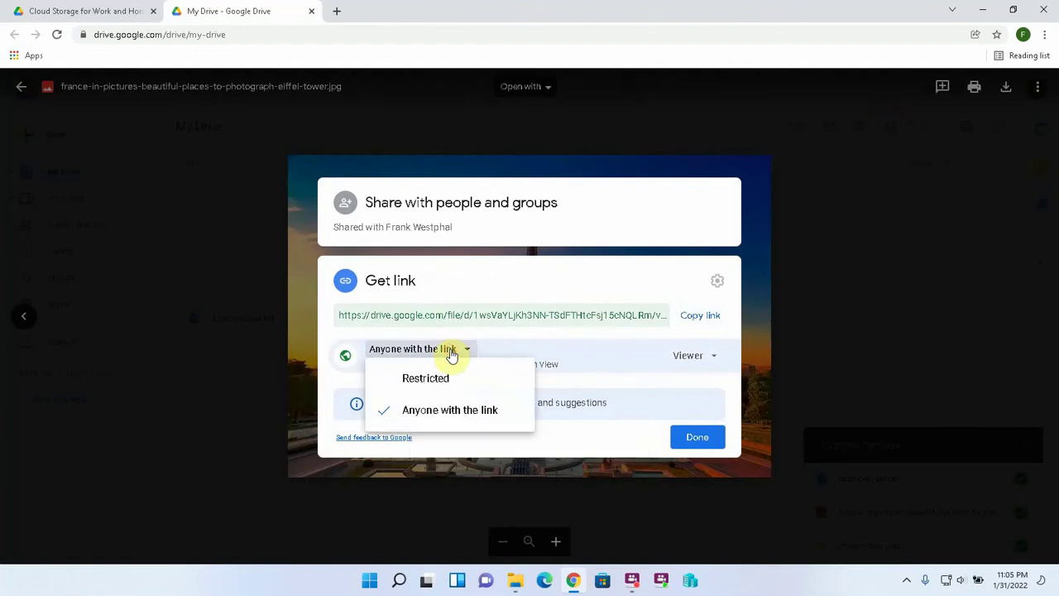
click(434, 411)
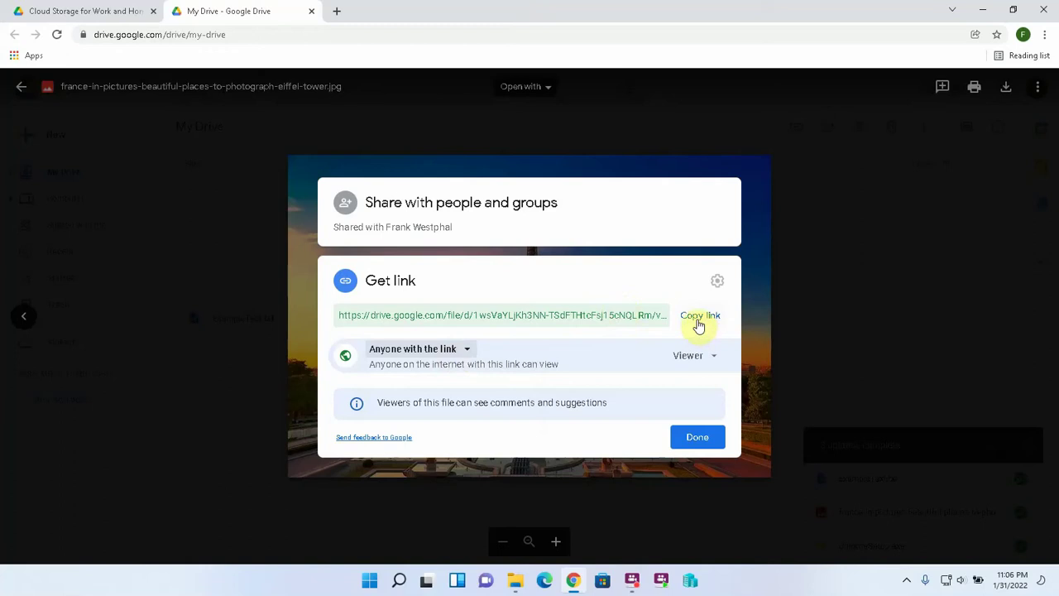
click(699, 324)
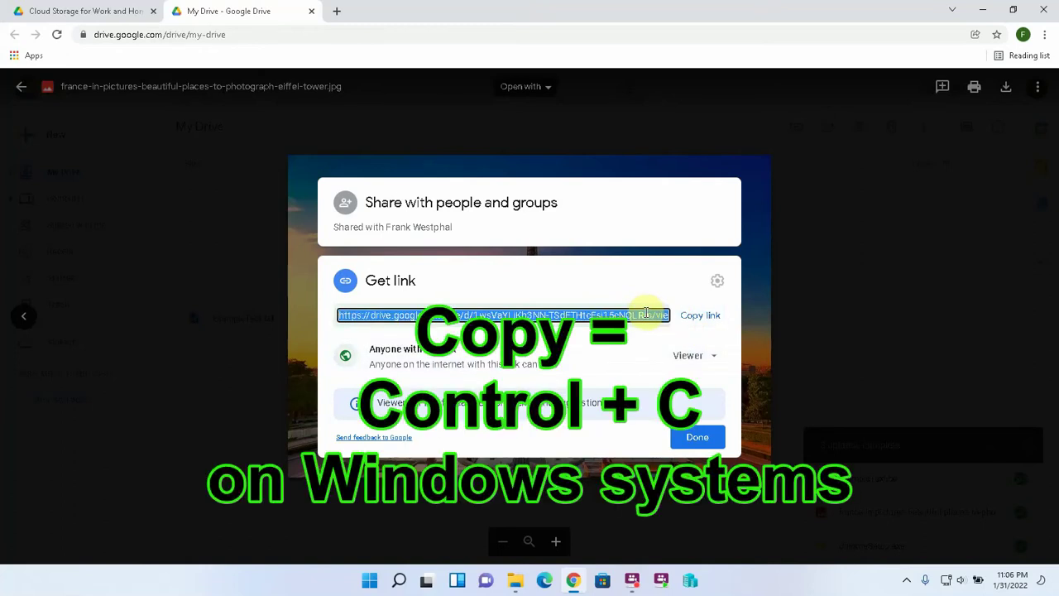
click(686, 436)
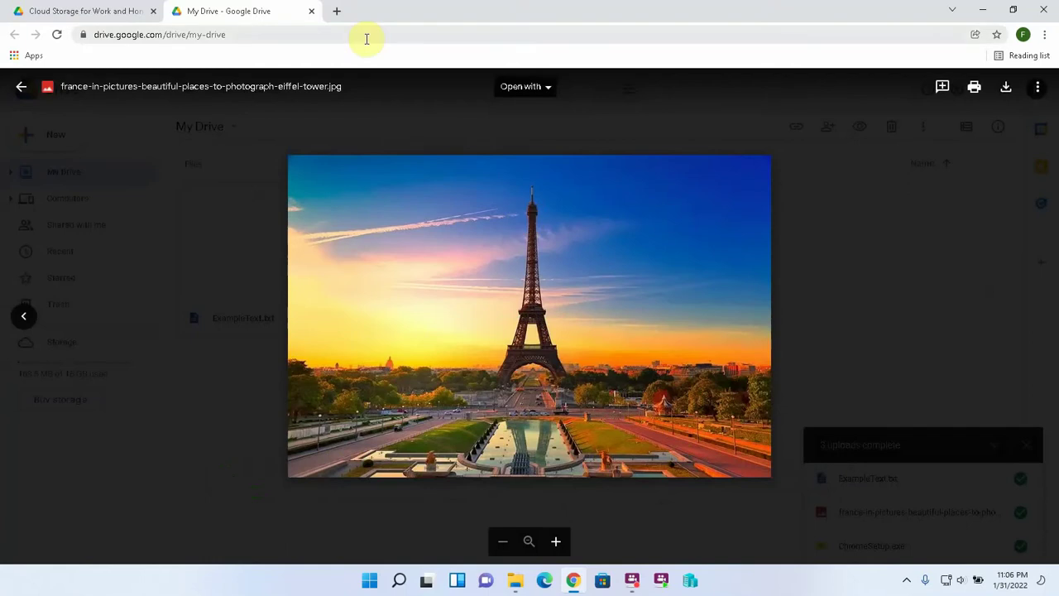
Step: Load Gmail in a new browser tab using the 'gm' address shortcut
click(337, 10)
click(343, 31)
text(gmai)
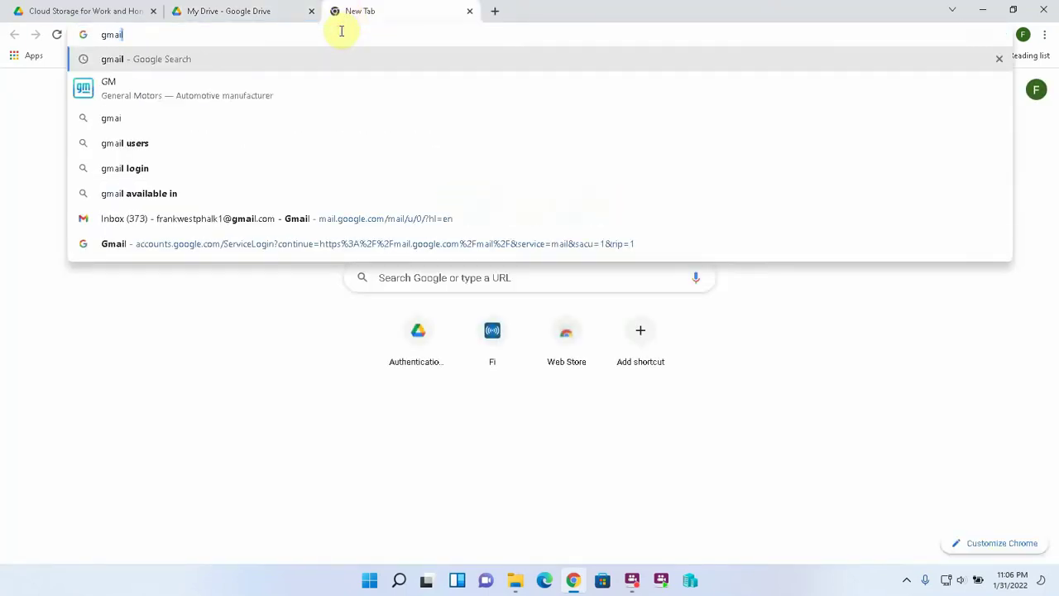
key(Return)
Step: Draft an email to yourself titled 'here is that file I said I would send' with the pasted link
click(74, 141)
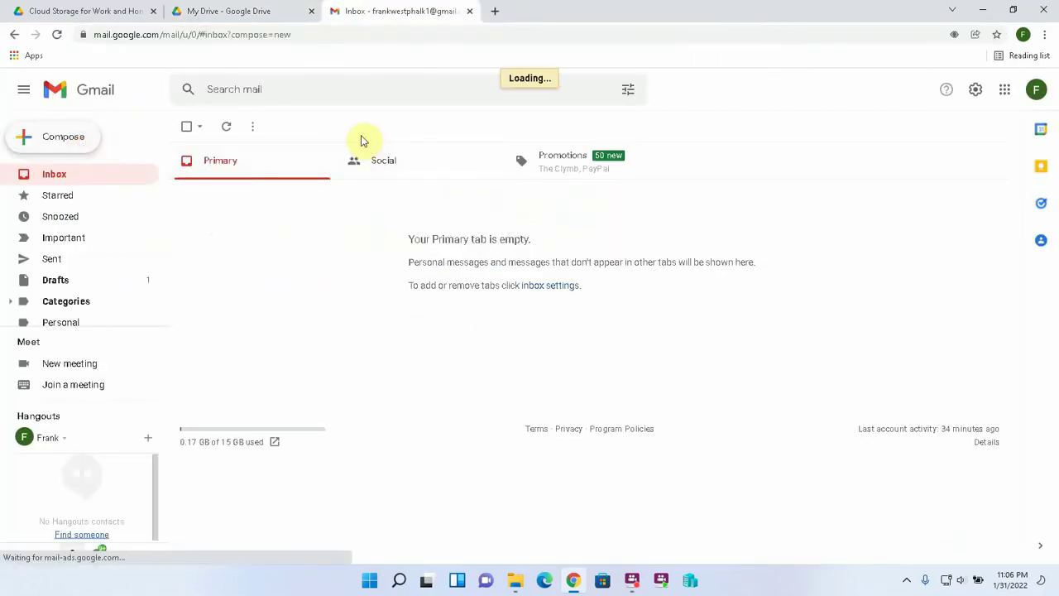
text(fran)
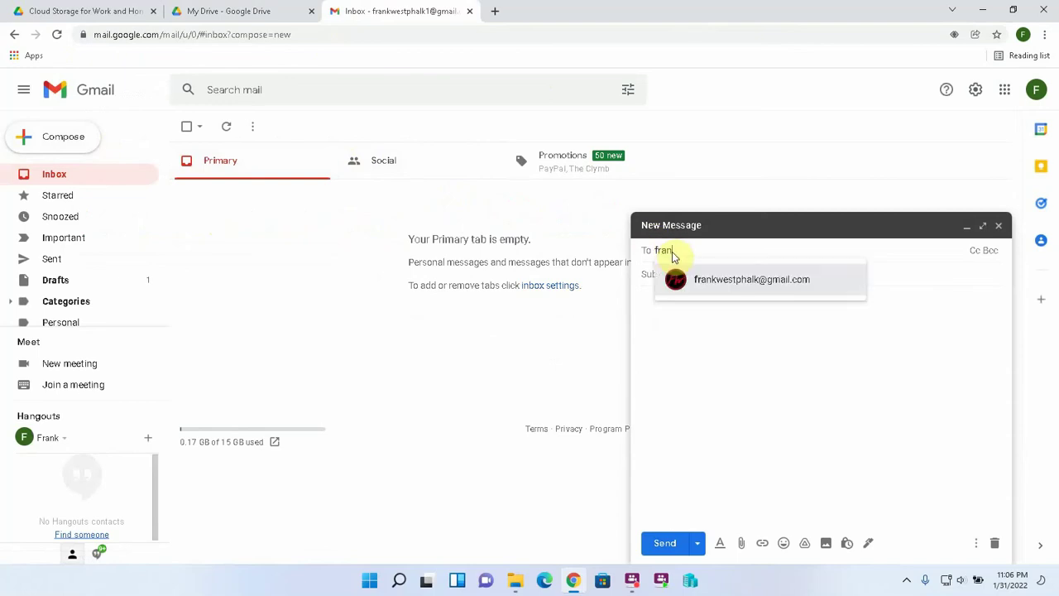
text(k)
click(733, 281)
click(698, 273)
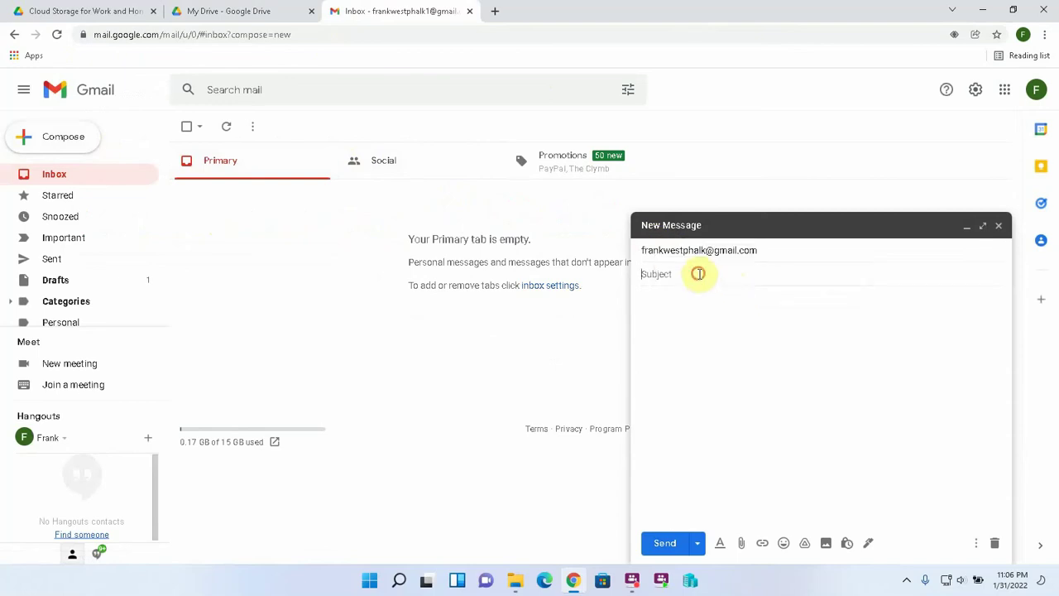
text(here is that file I siad )
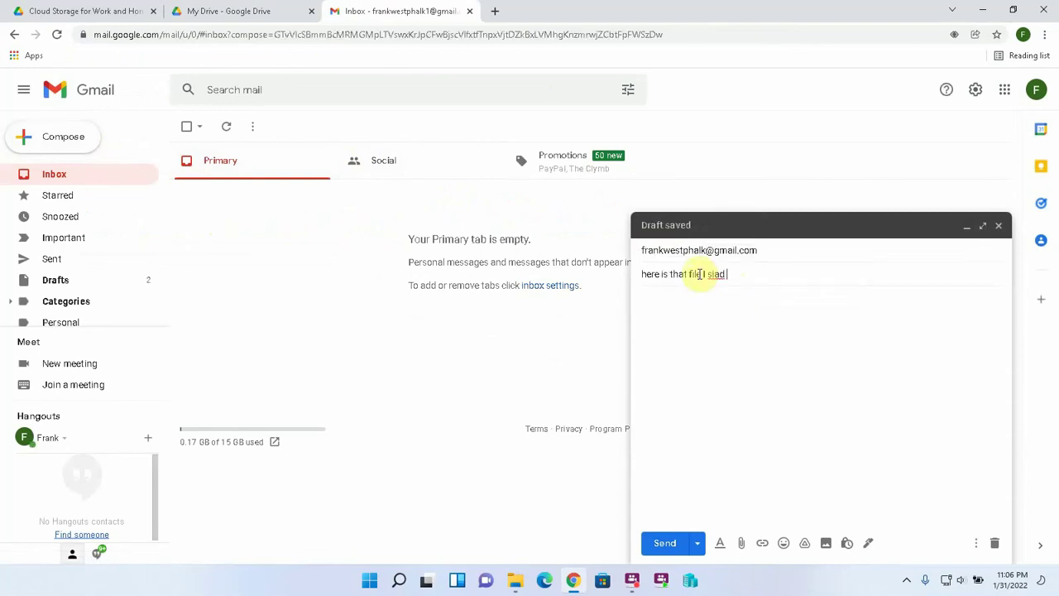
text(I would send)
click(706, 299)
key(ctrl+v)
right_click(711, 274)
click(739, 288)
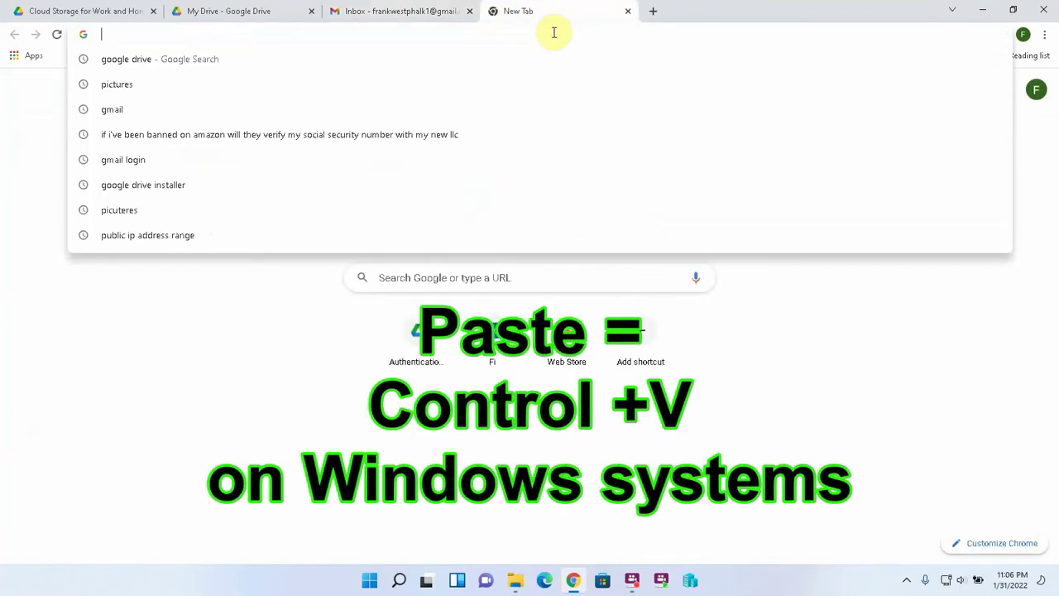
Step: Open the pasted share link to view the photo, then return to the My Drive tab
key(ctrl+v)
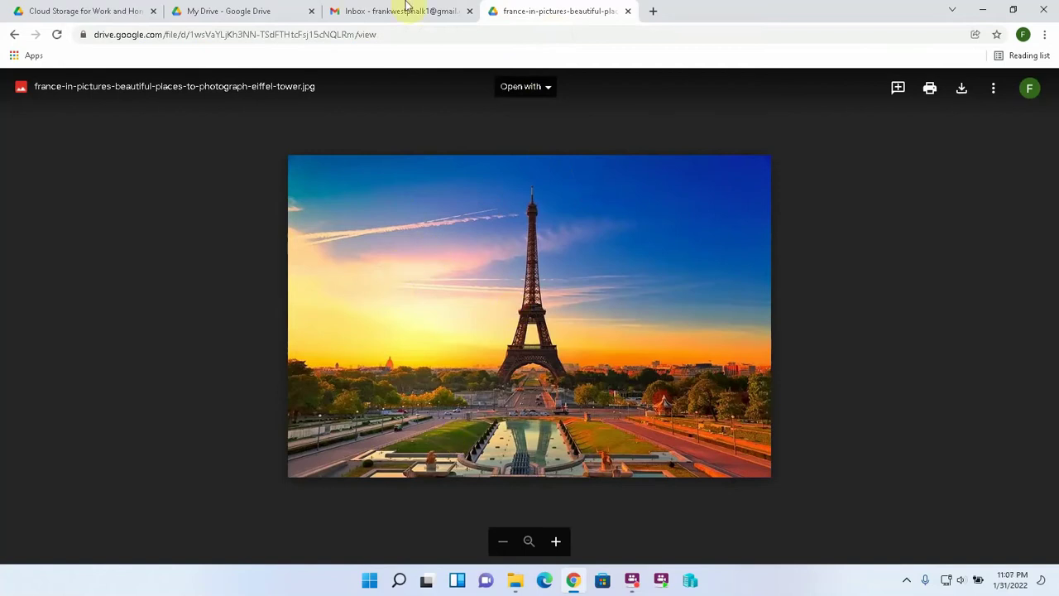
click(248, 11)
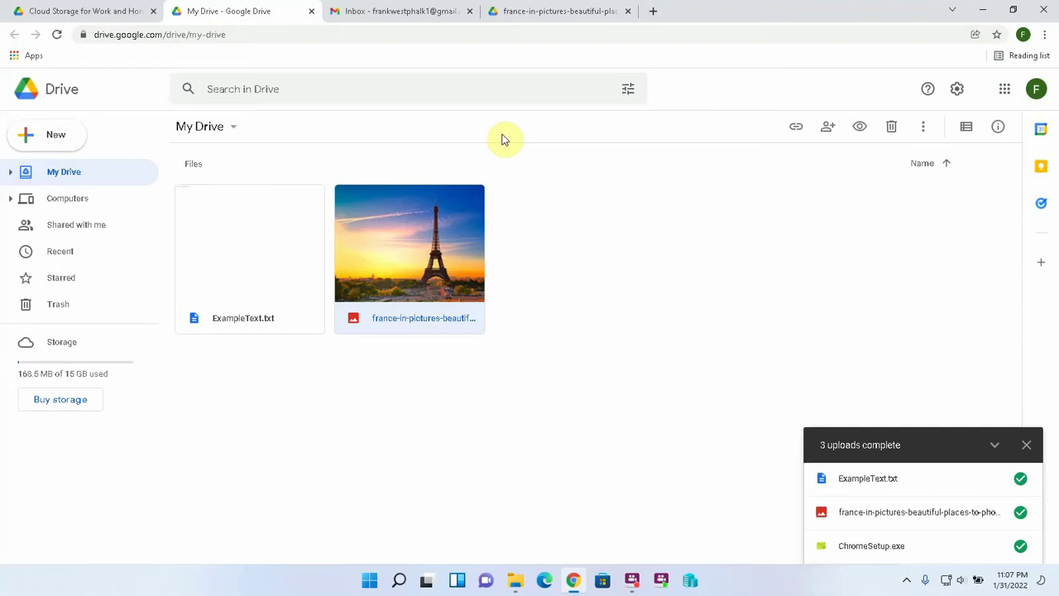
Step: Search 'google drive installer' and download GoogleDriveSetup.exe from the Drive for desktop page
click(654, 11)
click(620, 33)
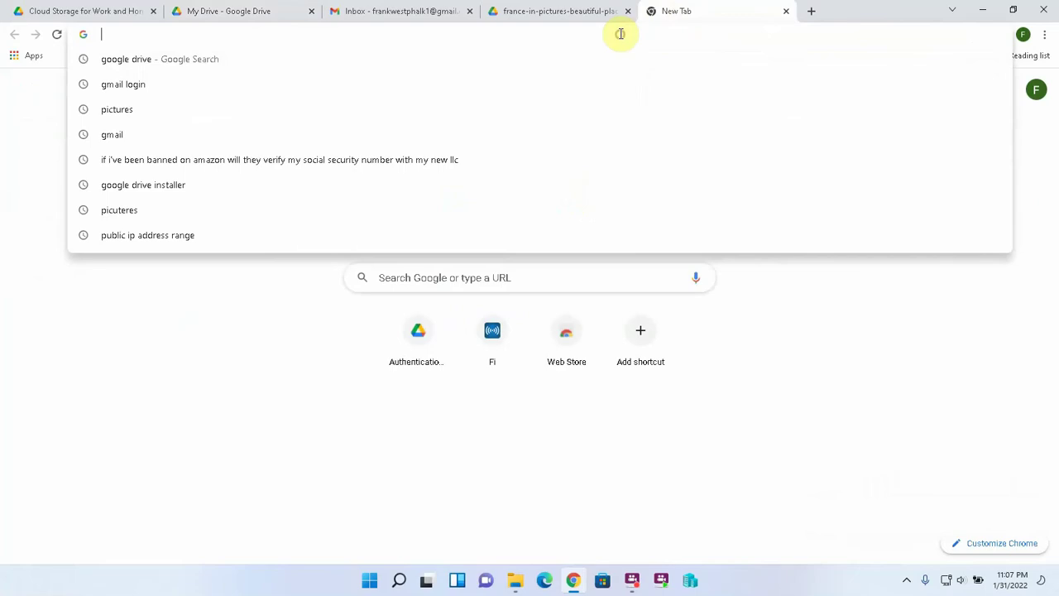
text(google)
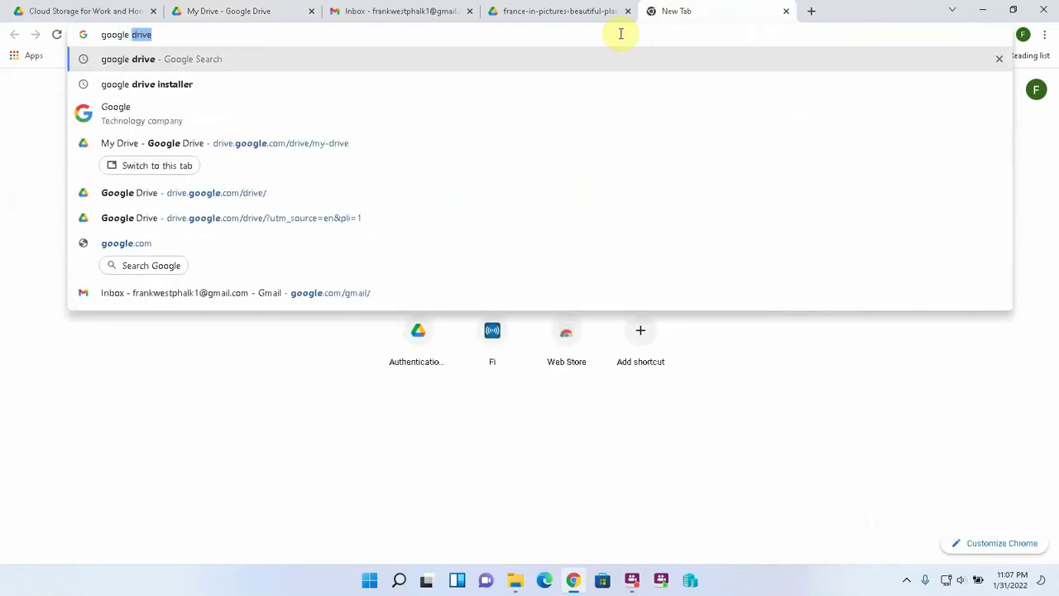
text( drive install)
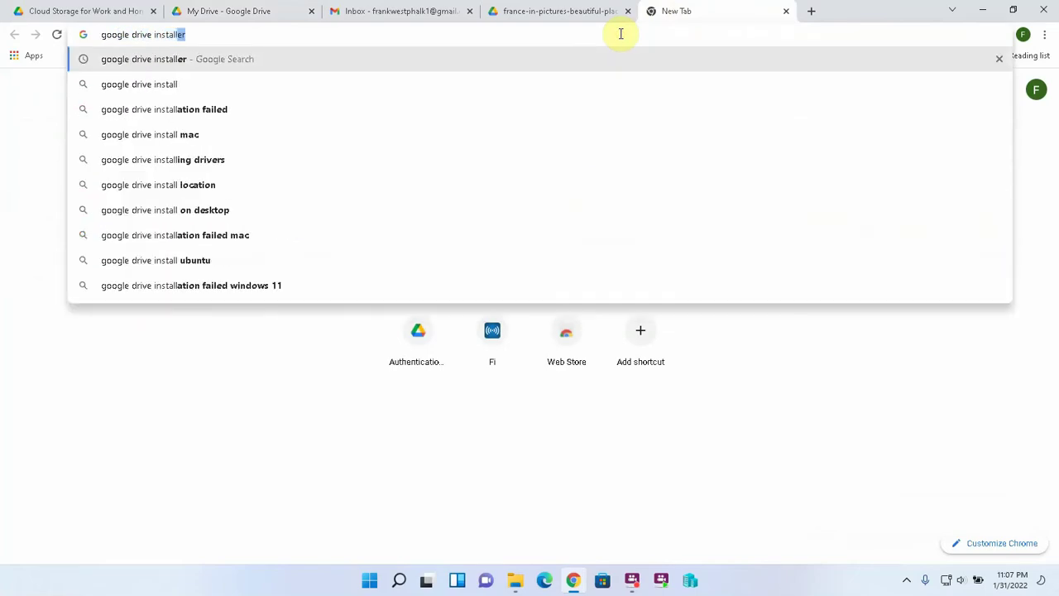
text(er)
key(Return)
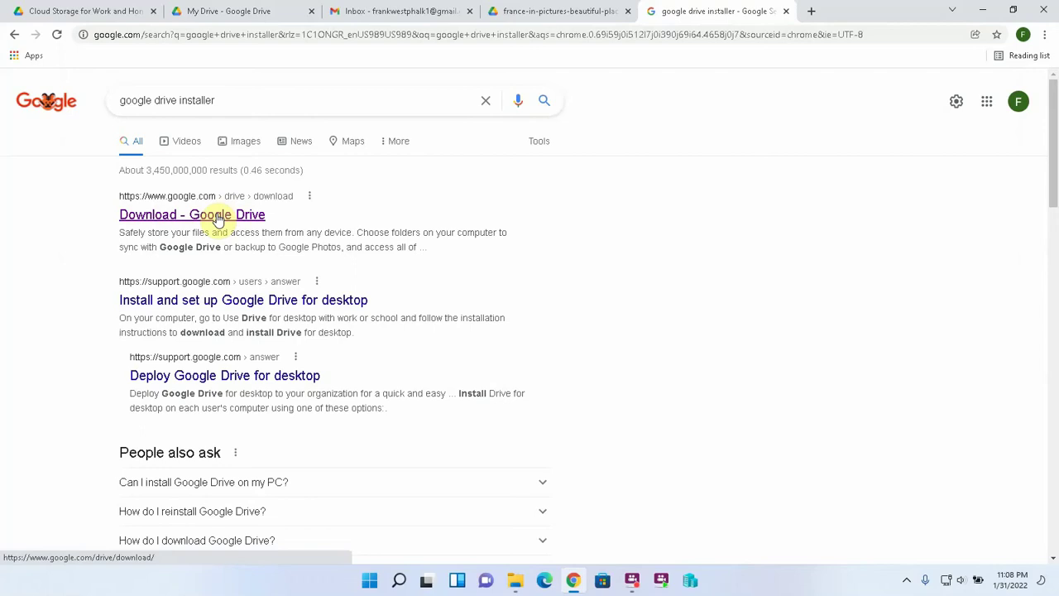
click(219, 217)
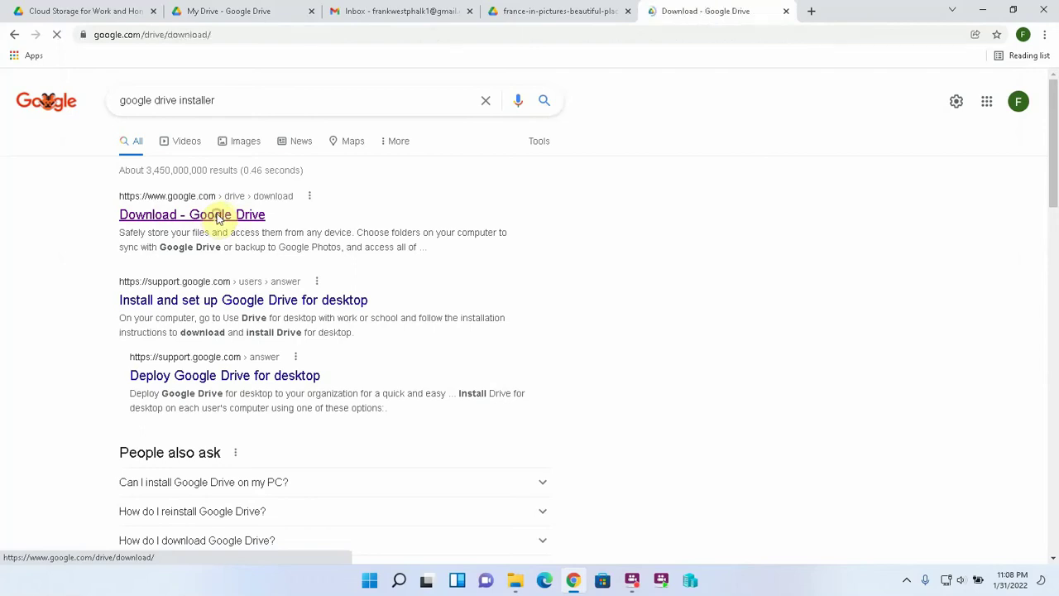
click(160, 398)
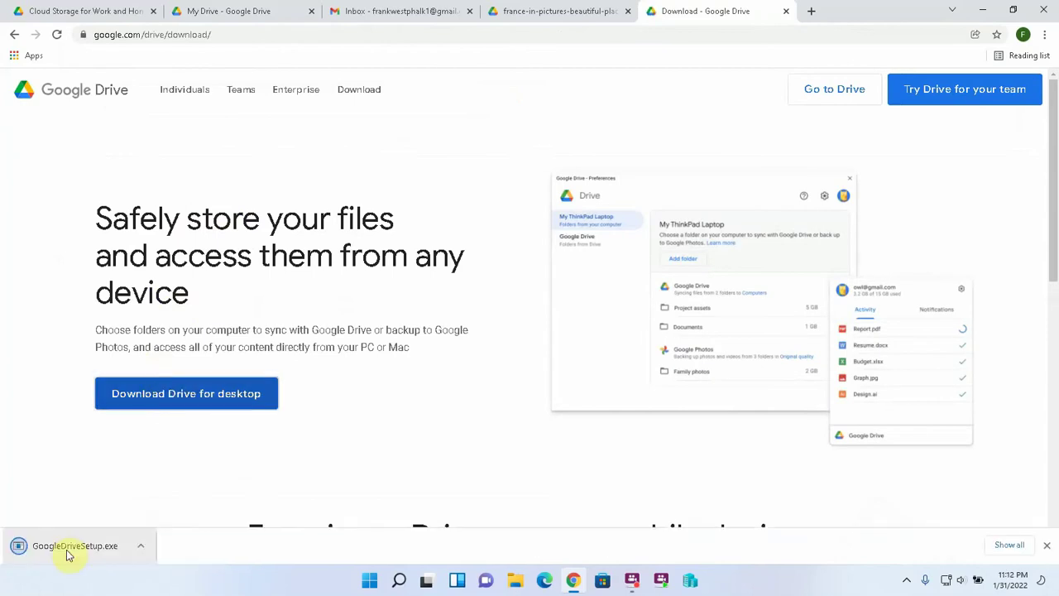
Step: Run GoogleDriveSetup.exe with a desktop shortcut but no Docs/Sheets/Slides shortcuts, then view This PC
click(69, 553)
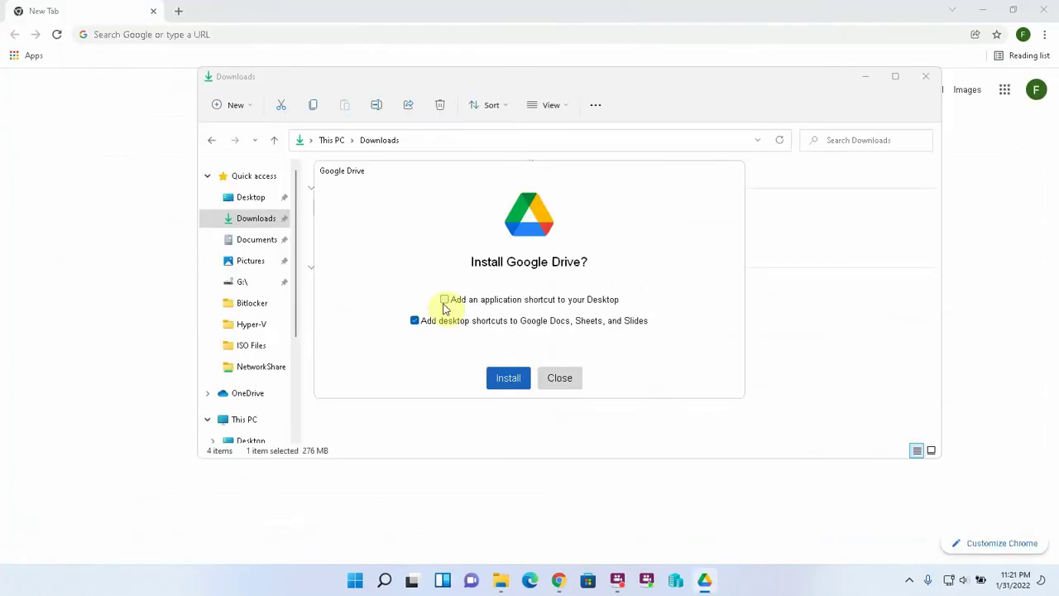
click(444, 299)
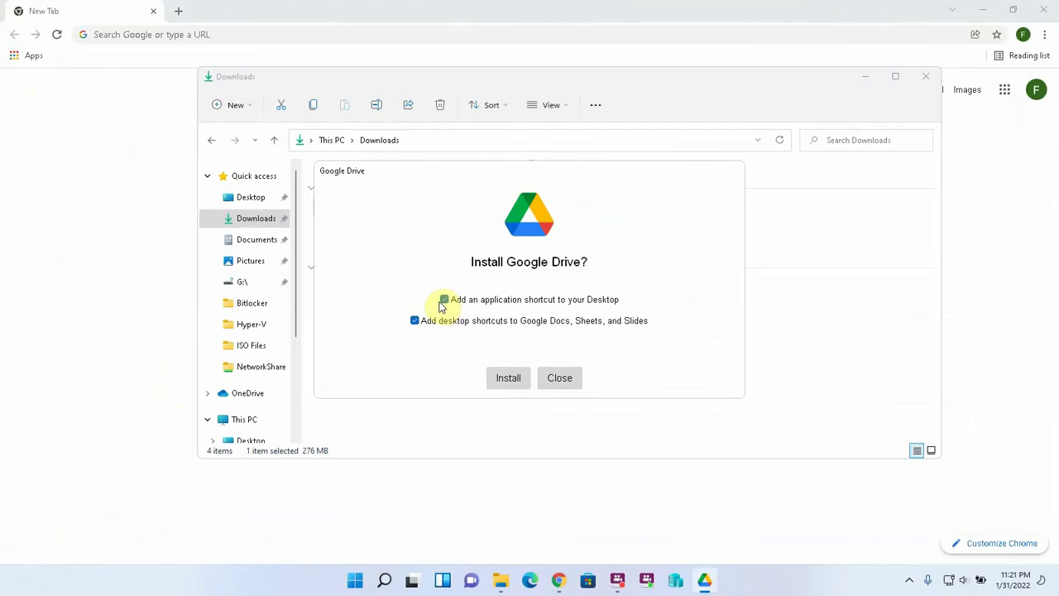
click(415, 321)
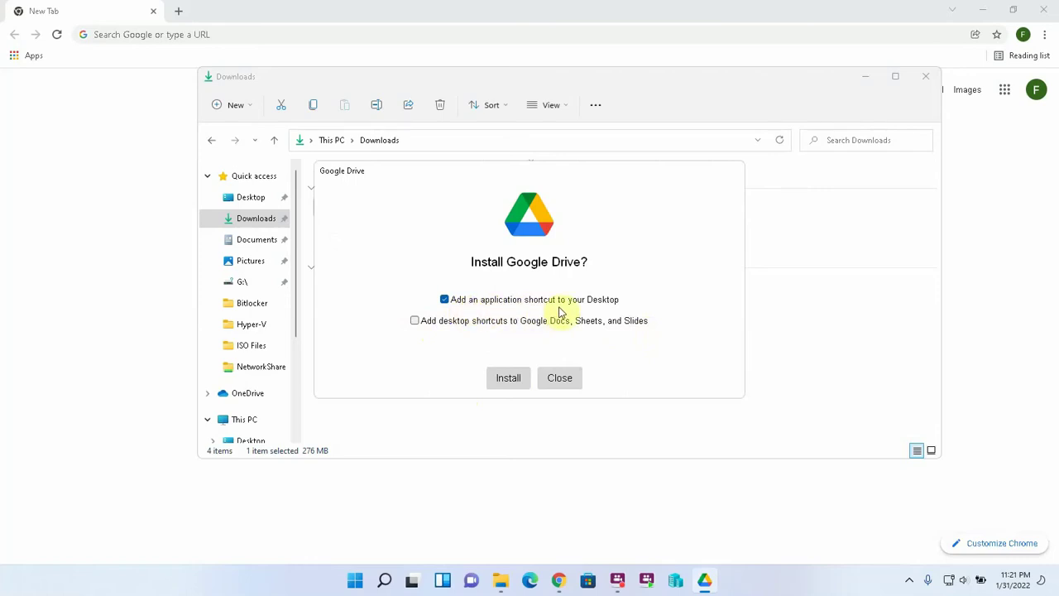
click(510, 377)
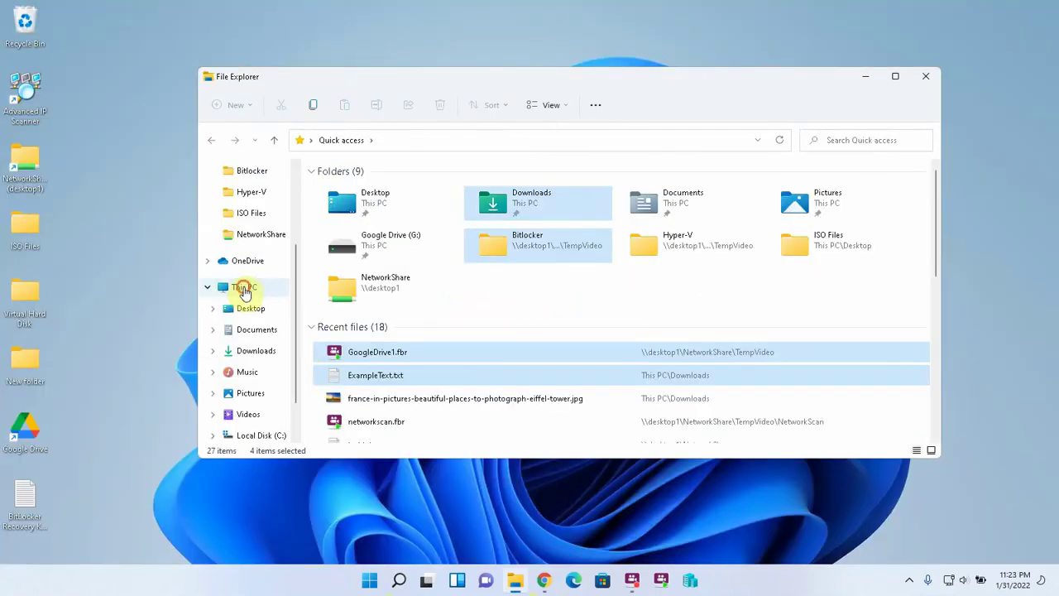
click(244, 288)
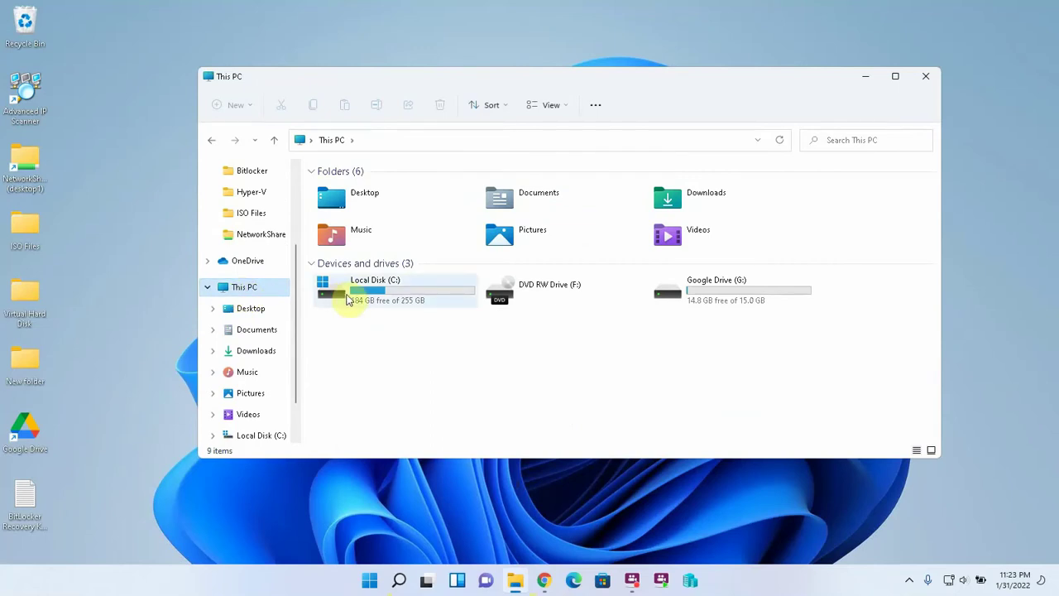
Step: Browse from Local Disk (C:) through Users into the user's home folder
double_click(347, 299)
click(347, 331)
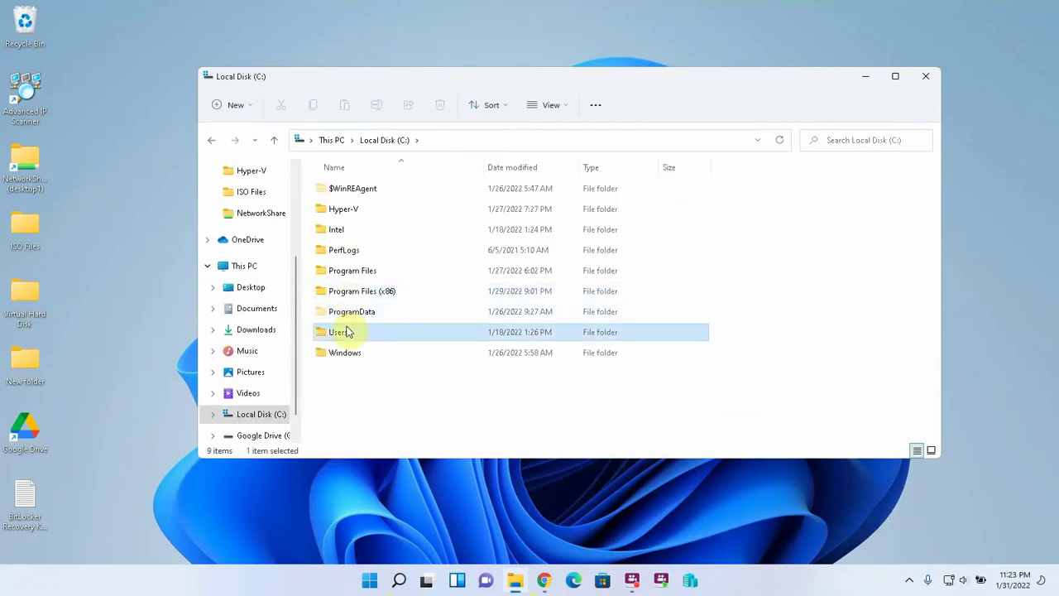
double_click(347, 331)
double_click(349, 214)
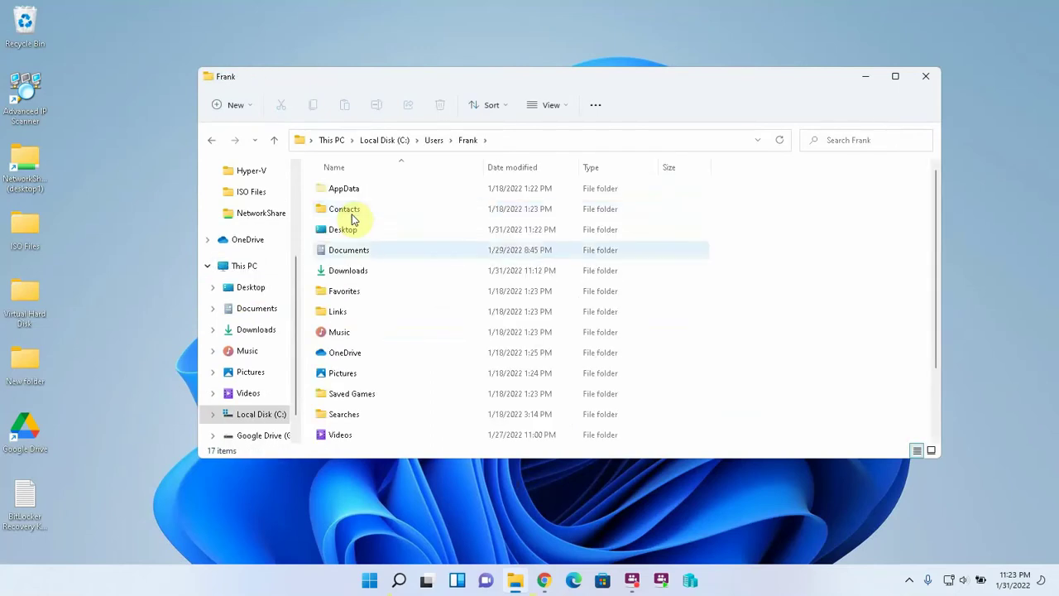
Step: Create a new folder named 'Google Drive' there and close File Explorer
right_click(398, 308)
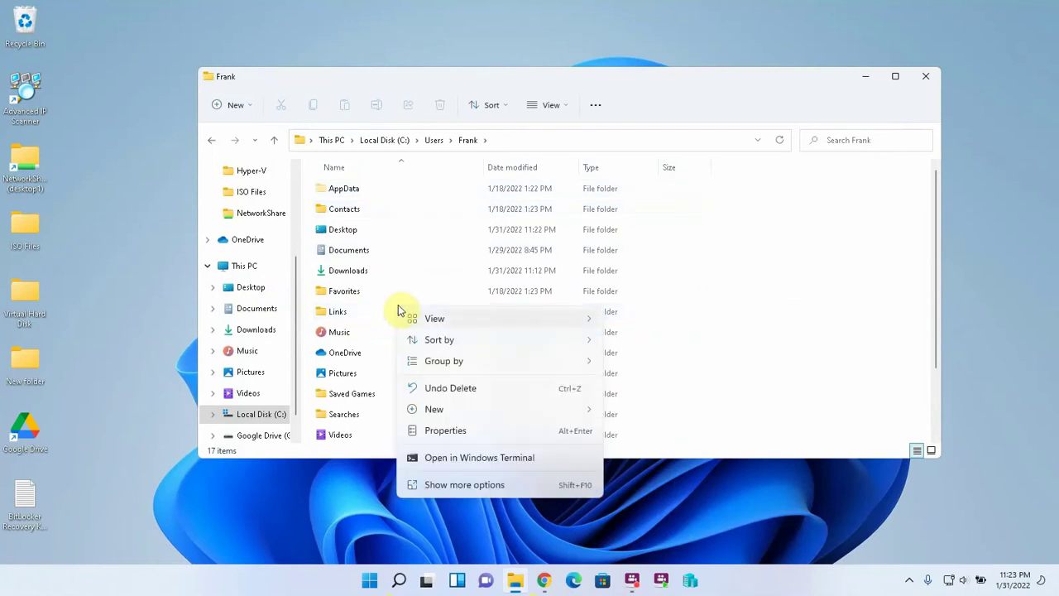
mouse_move(433, 409)
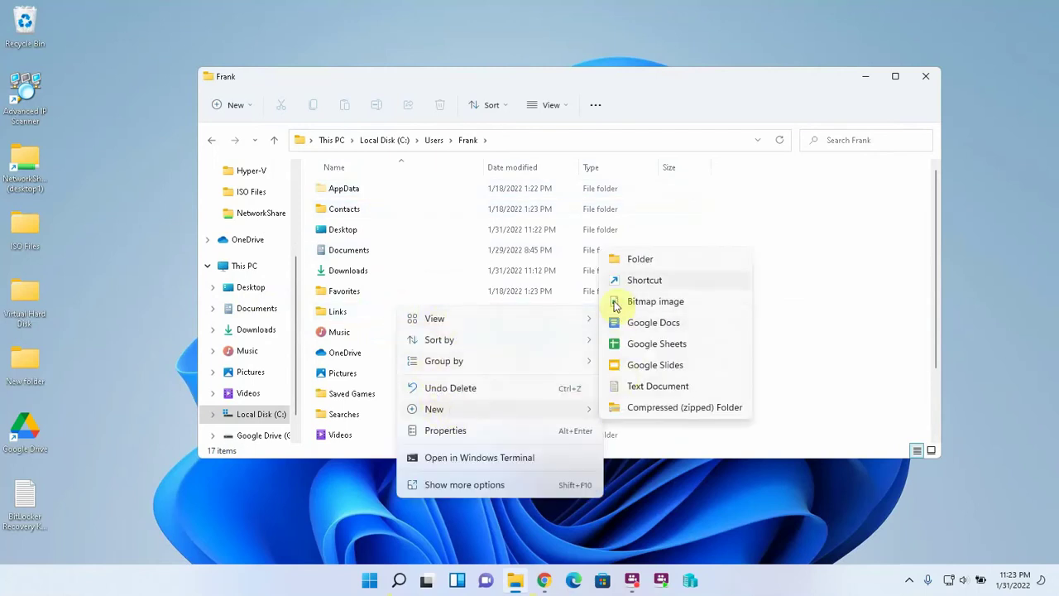
click(637, 258)
text(Go)
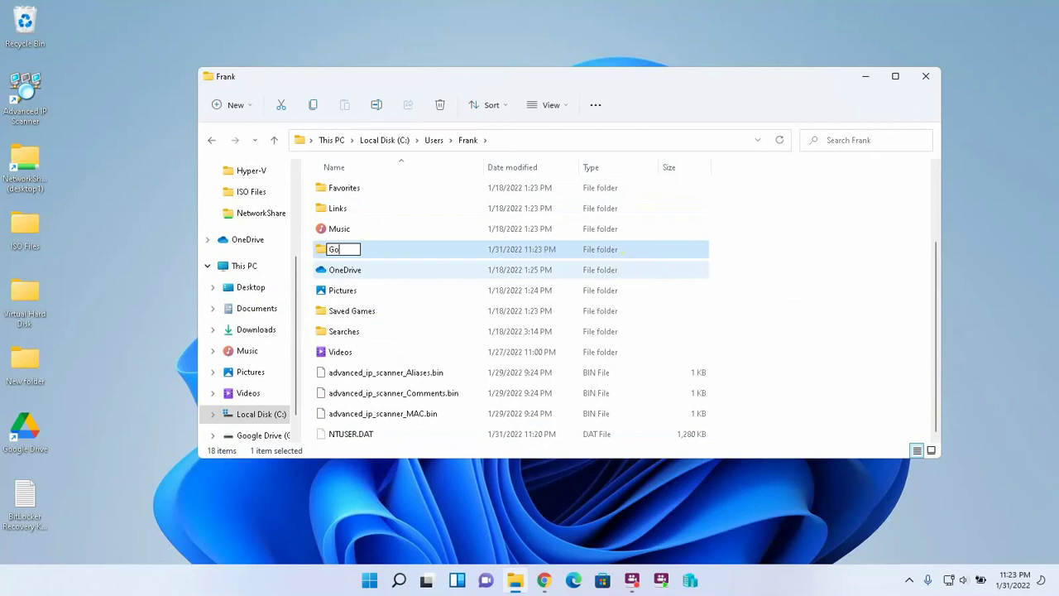
text(ogle Drive)
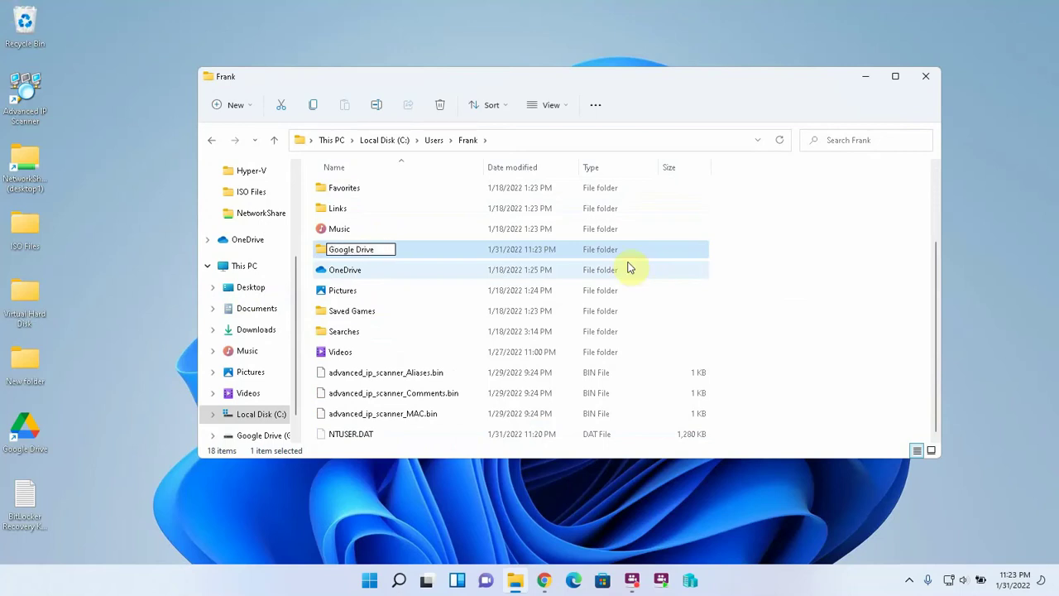
key(Return)
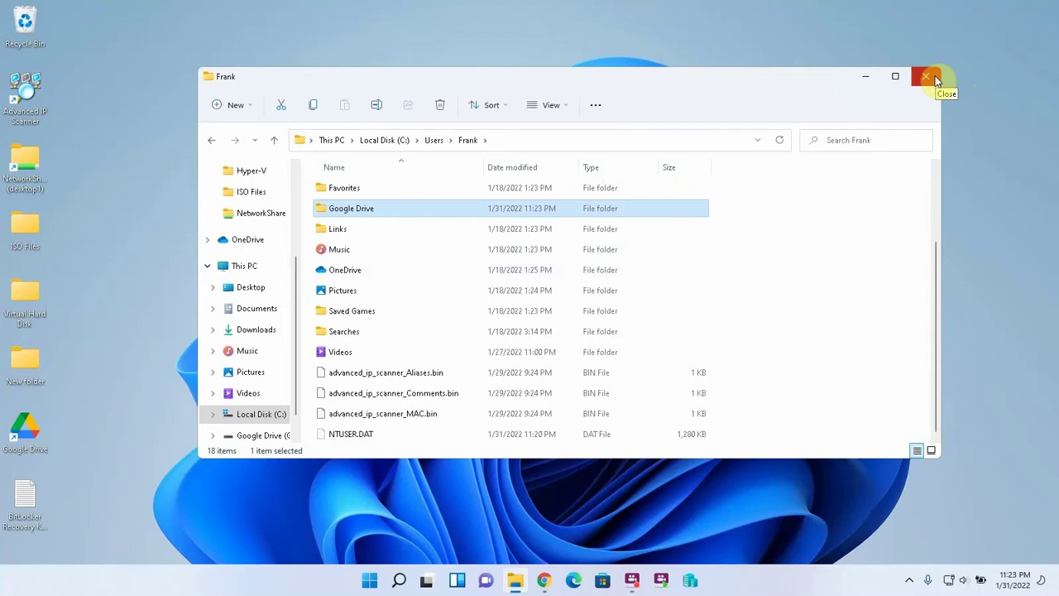
click(936, 79)
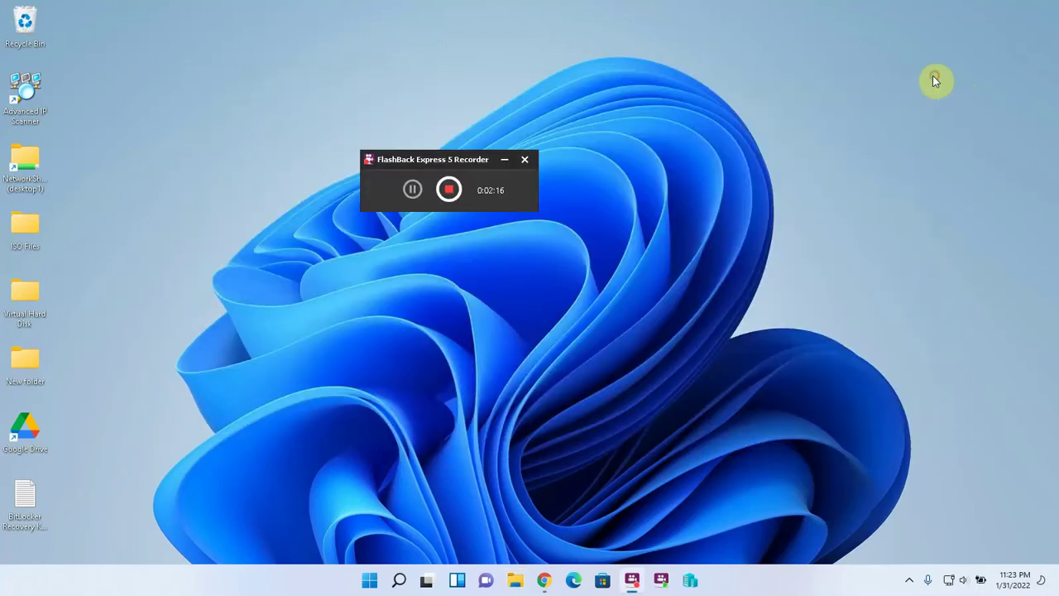
Step: From the tray icon, open Google Drive Preferences on its Google Drive (My Drive) syncing section
click(909, 581)
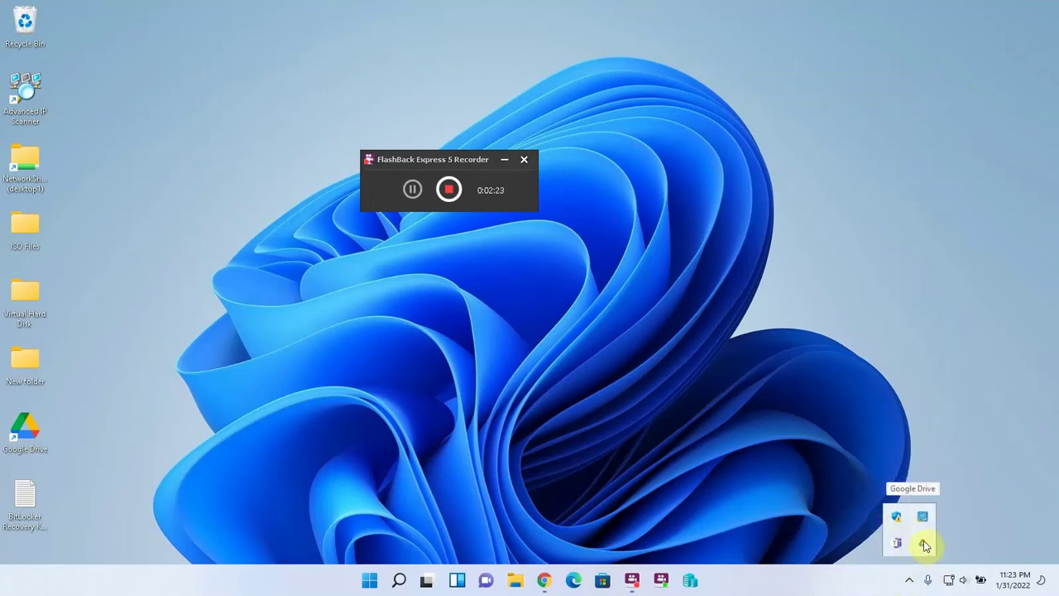
click(924, 543)
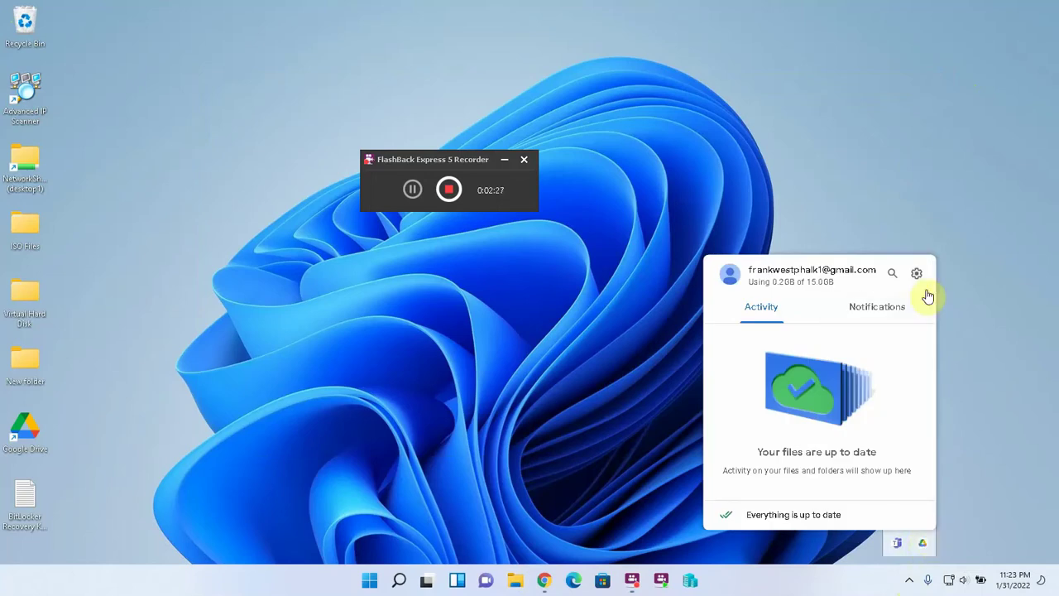
click(916, 273)
click(853, 305)
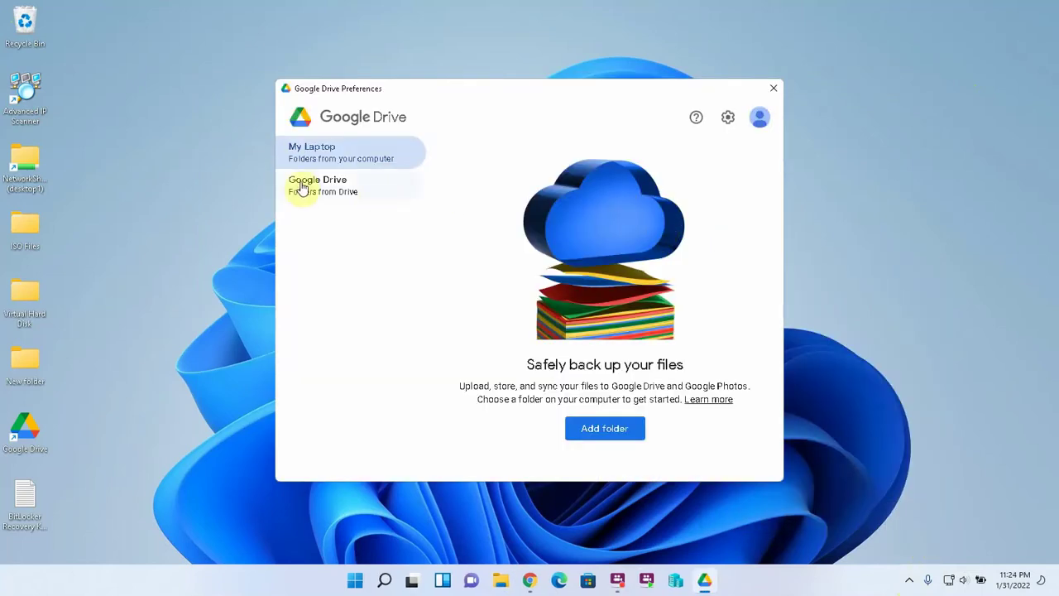
click(302, 189)
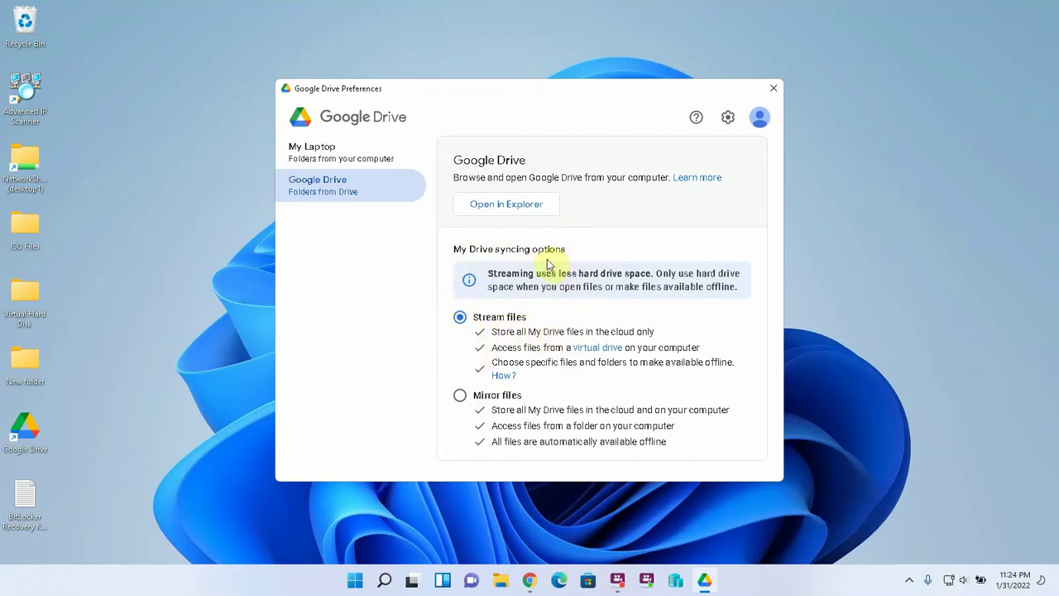
click(461, 397)
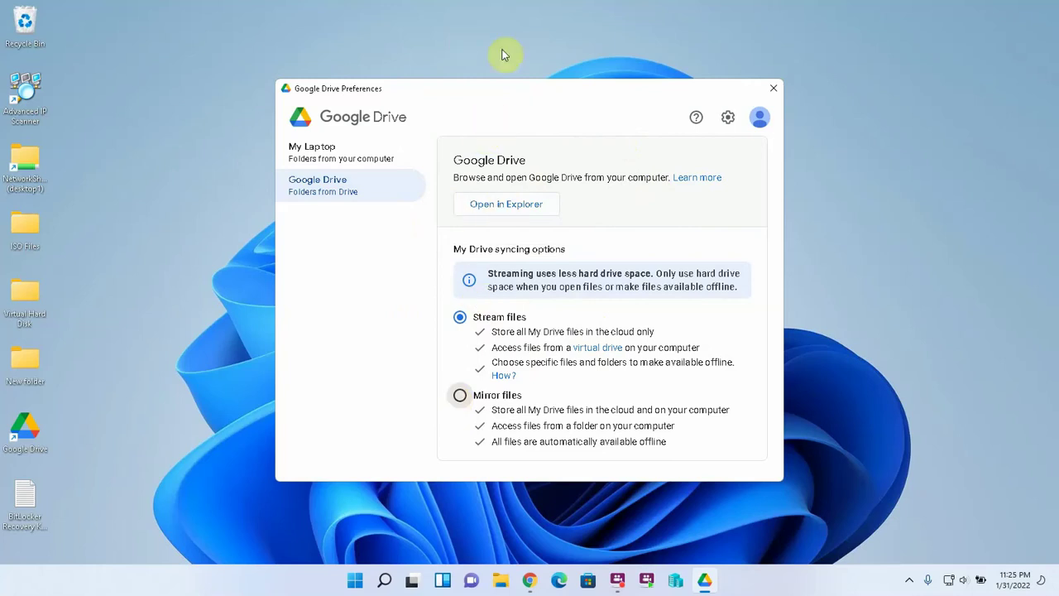
Step: Switch My Drive syncing to Mirror files and open the folder picker at This PC
click(462, 395)
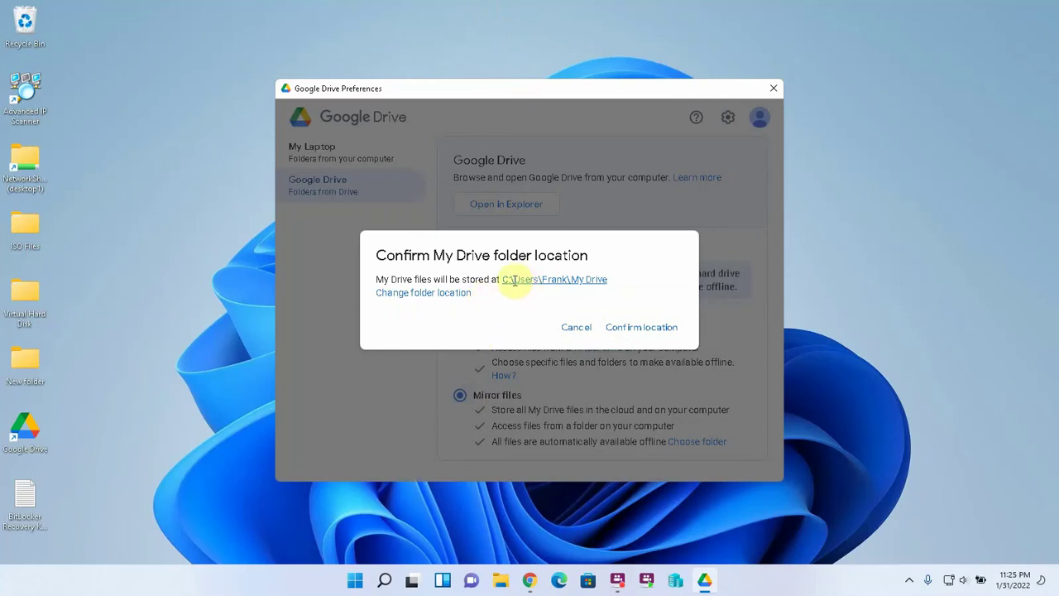
click(441, 293)
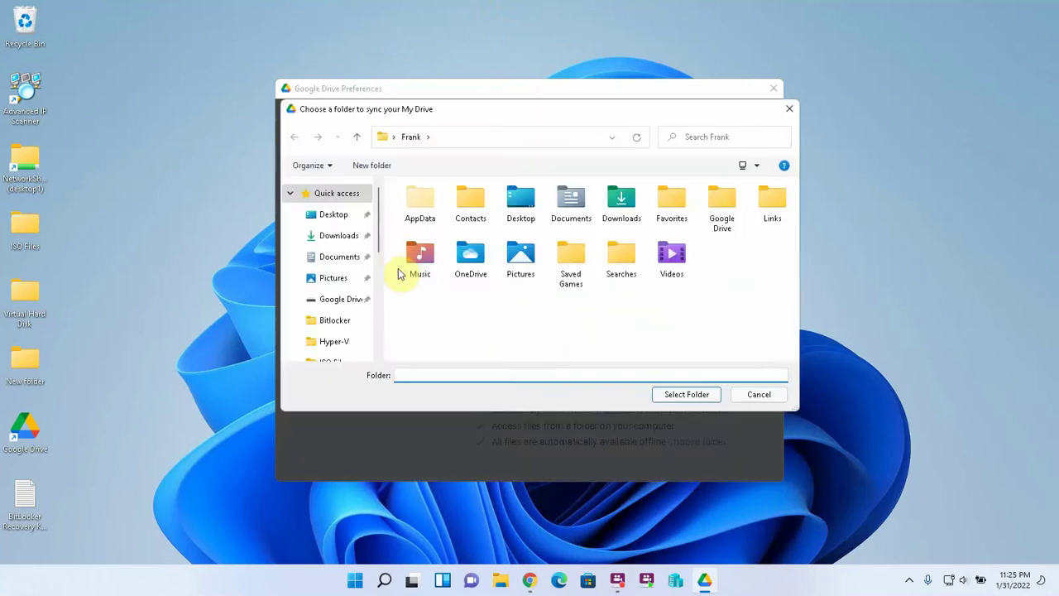
drag(372, 225, 373, 296)
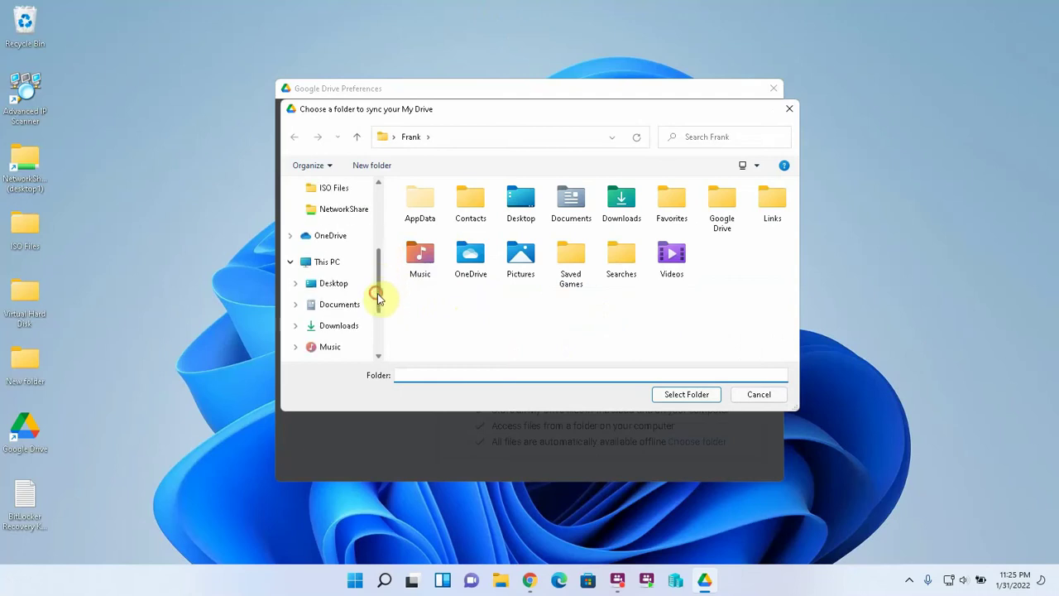
click(333, 262)
Step: Choose C:\Users\<user>\Google Drive as the mirror folder and confirm the location
double_click(451, 339)
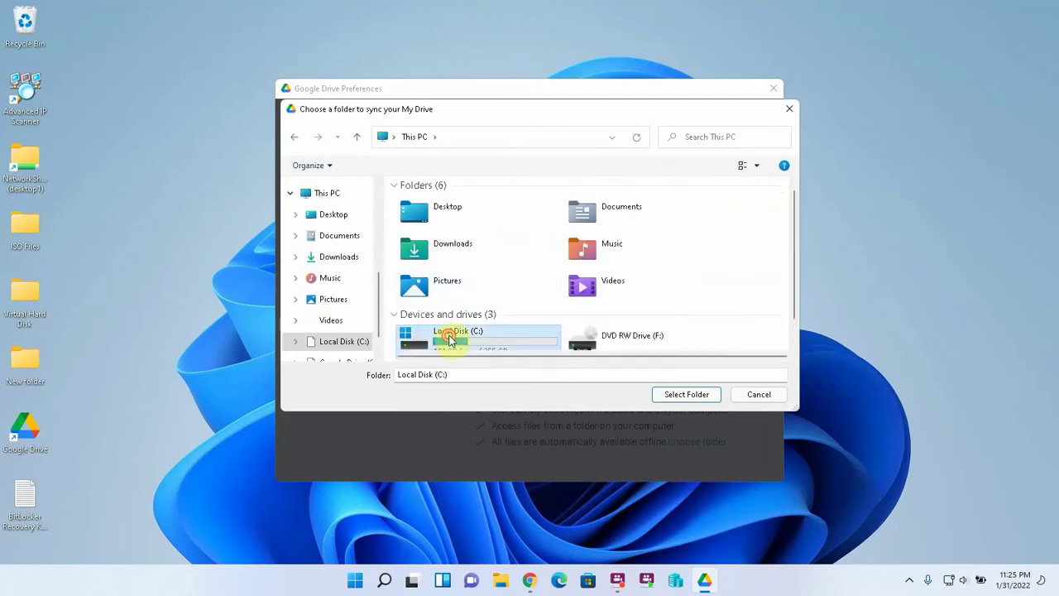
scroll(430, 315, down, 1)
double_click(431, 321)
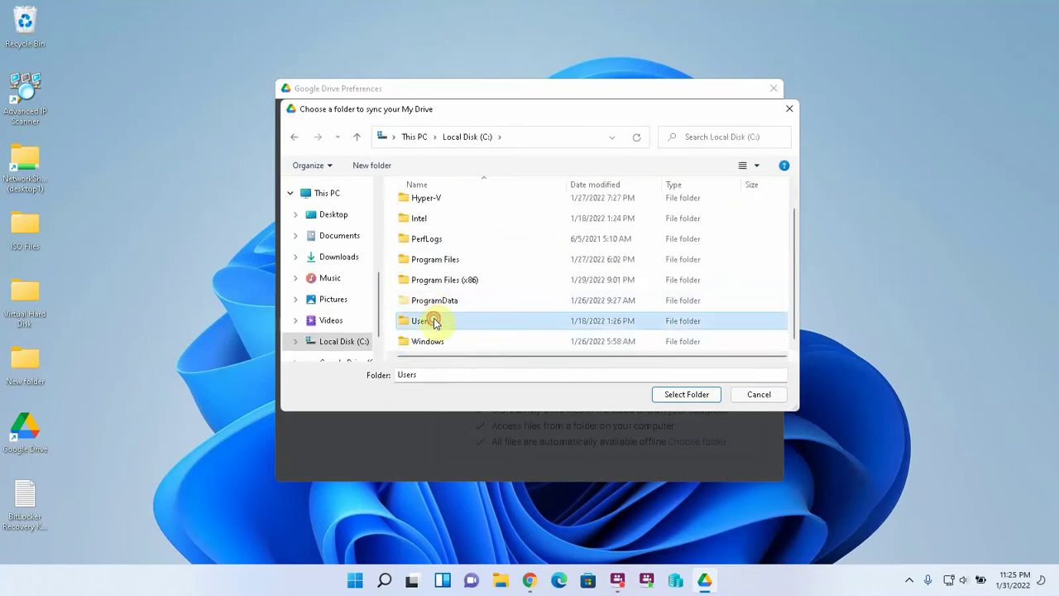
double_click(431, 226)
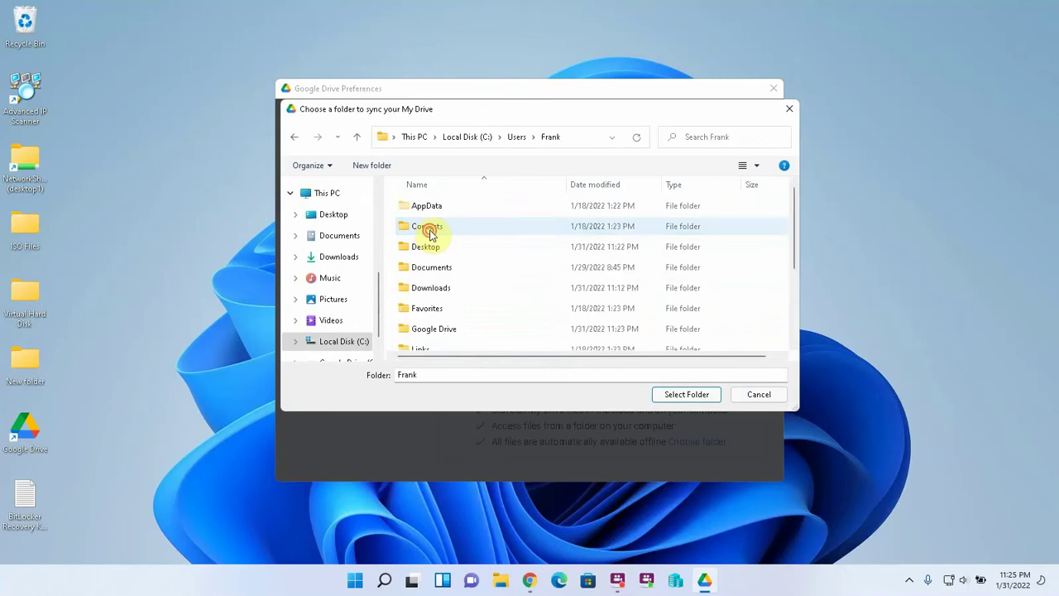
click(439, 327)
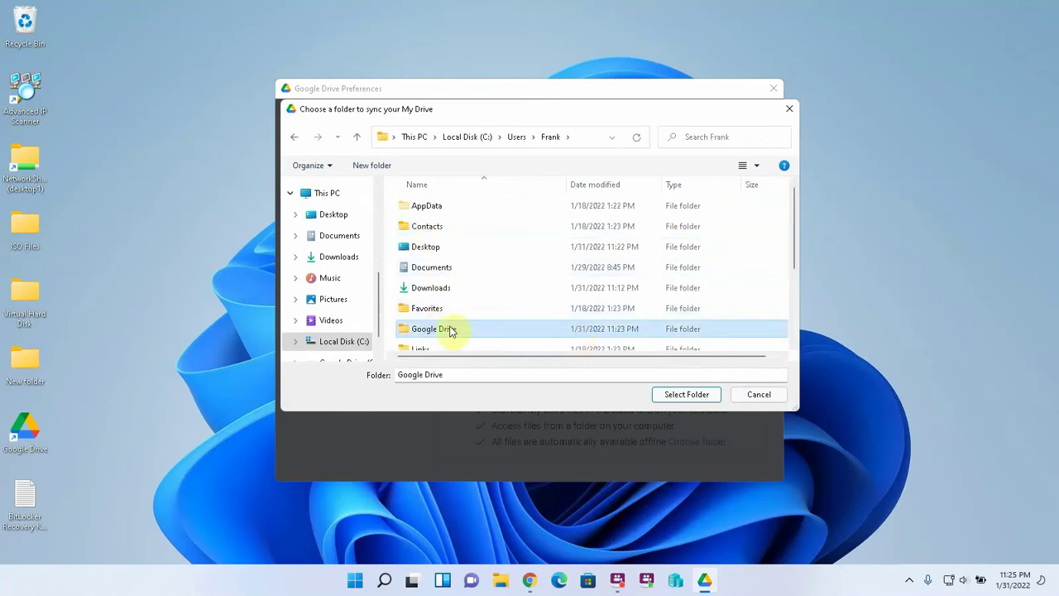
mouse_move(434, 329)
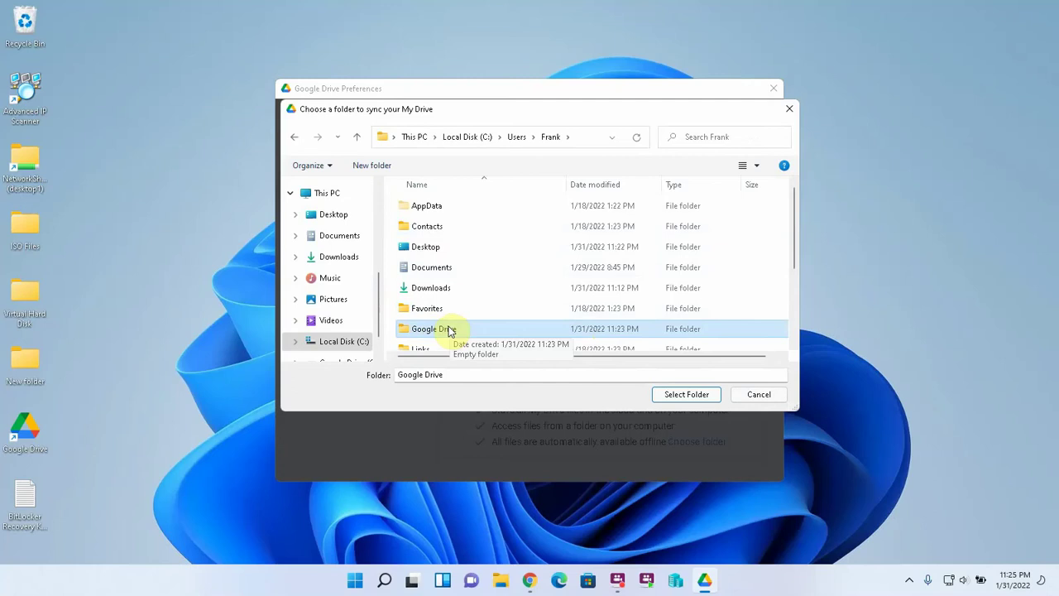
click(676, 394)
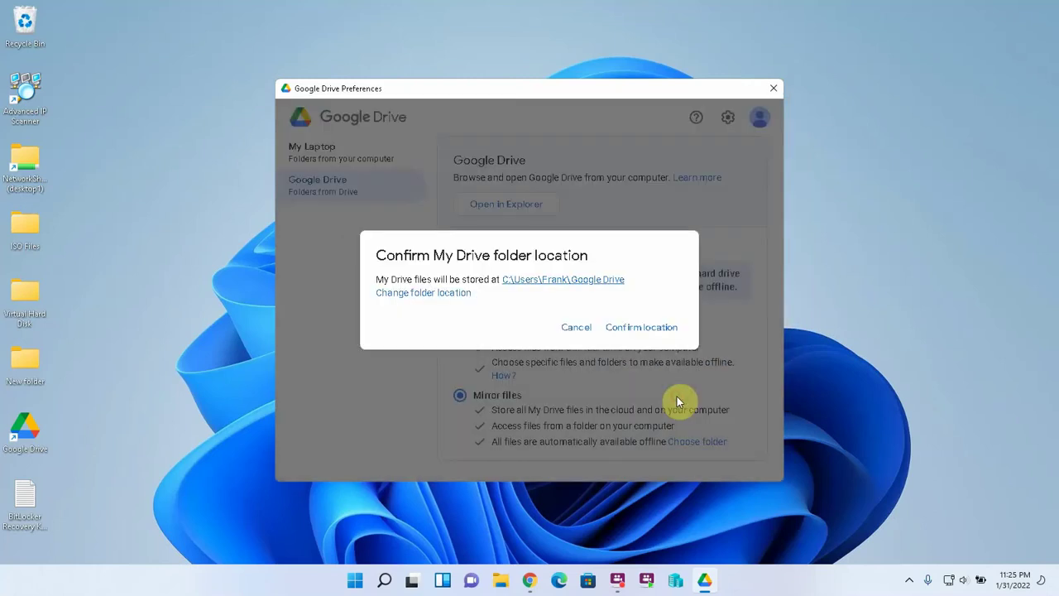
click(627, 331)
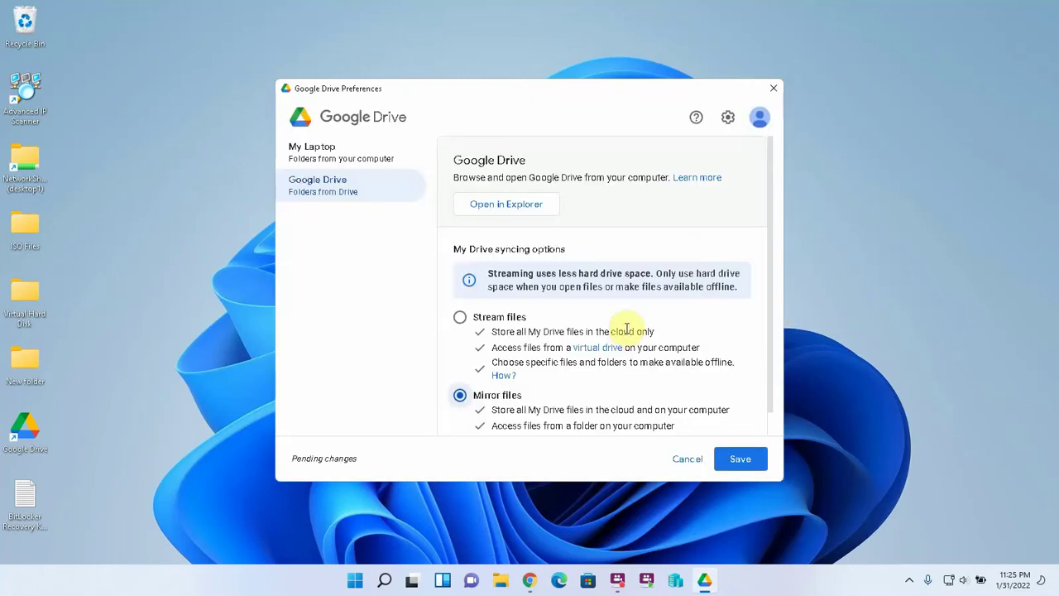
Step: Save the syncing preferences and open File Explorer on This PC, showing Google Drive (G:)
click(728, 461)
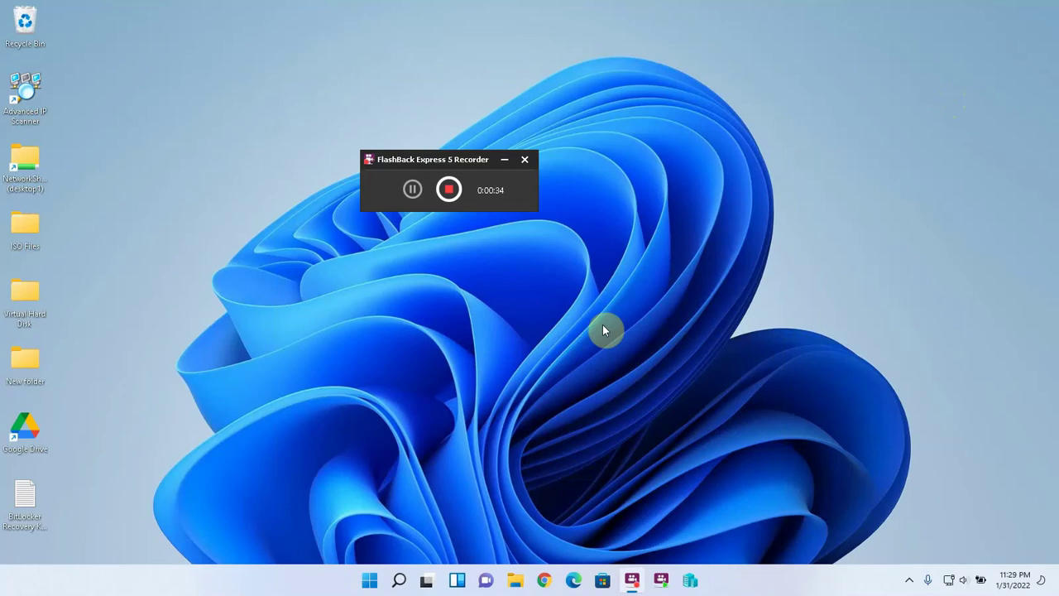
click(516, 579)
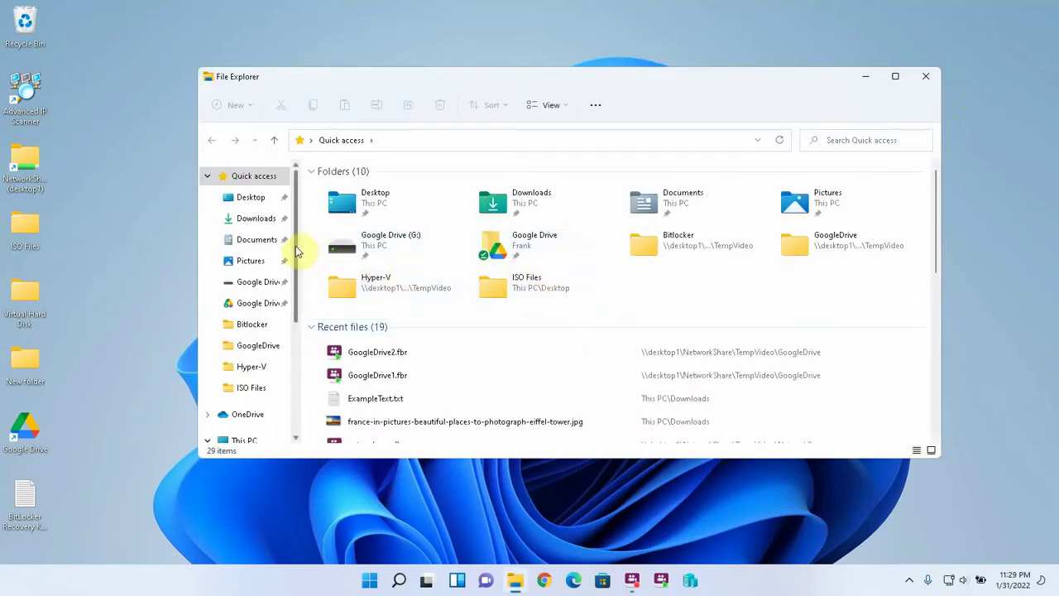
scroll(295, 245, down, 1)
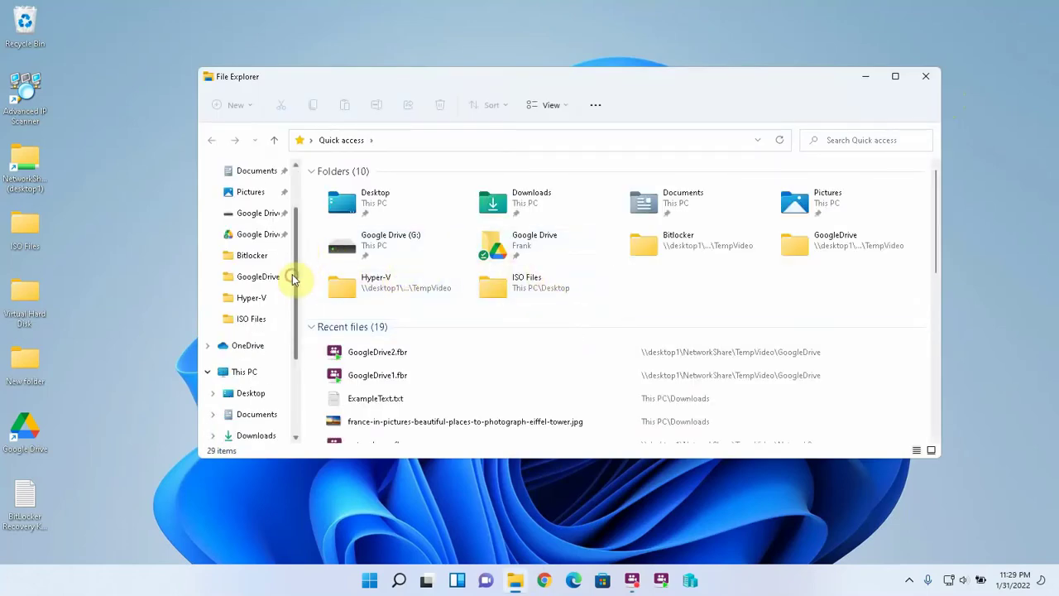
click(254, 374)
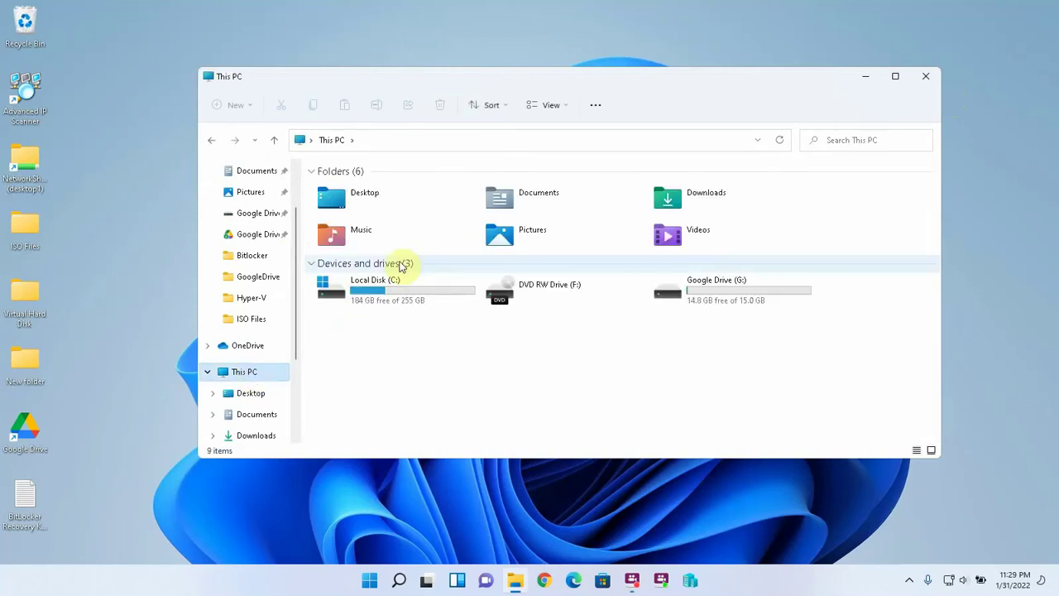
mouse_move(731, 290)
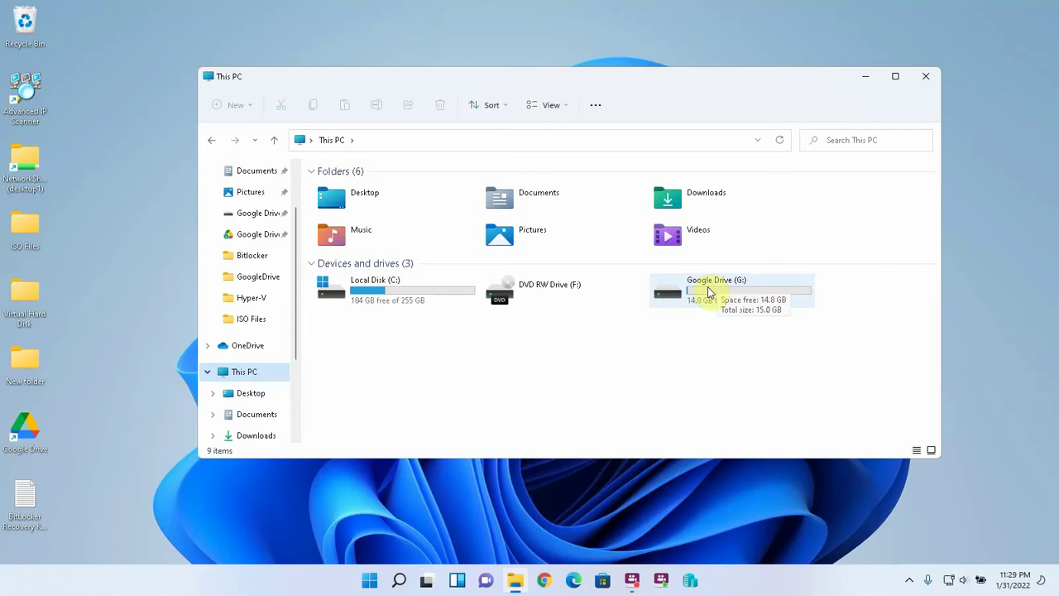
Step: Navigate via Google Drive (G:) and My Drive to the local Google Drive folder
double_click(708, 291)
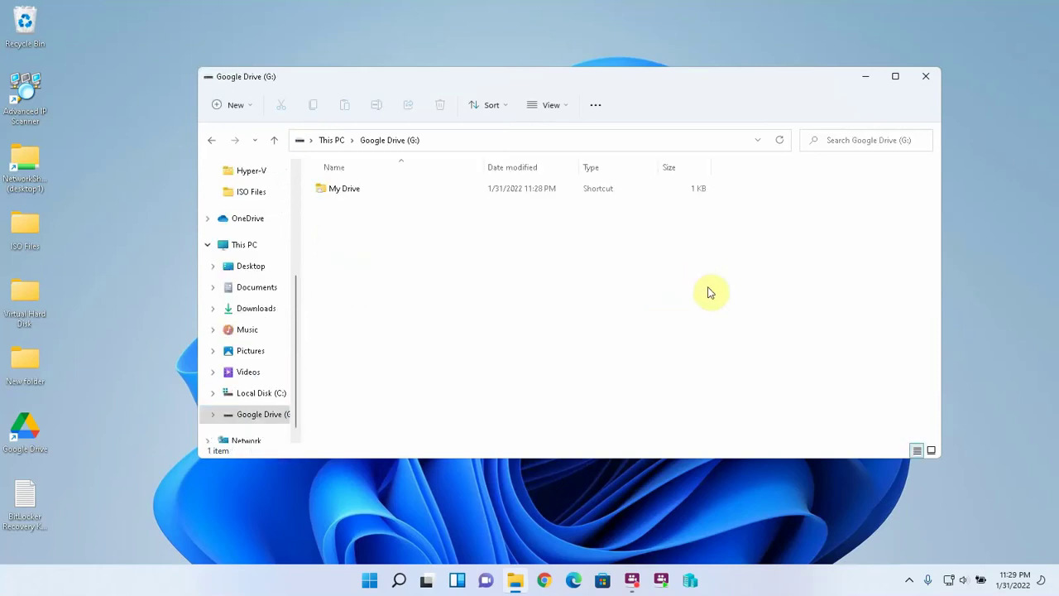
double_click(357, 193)
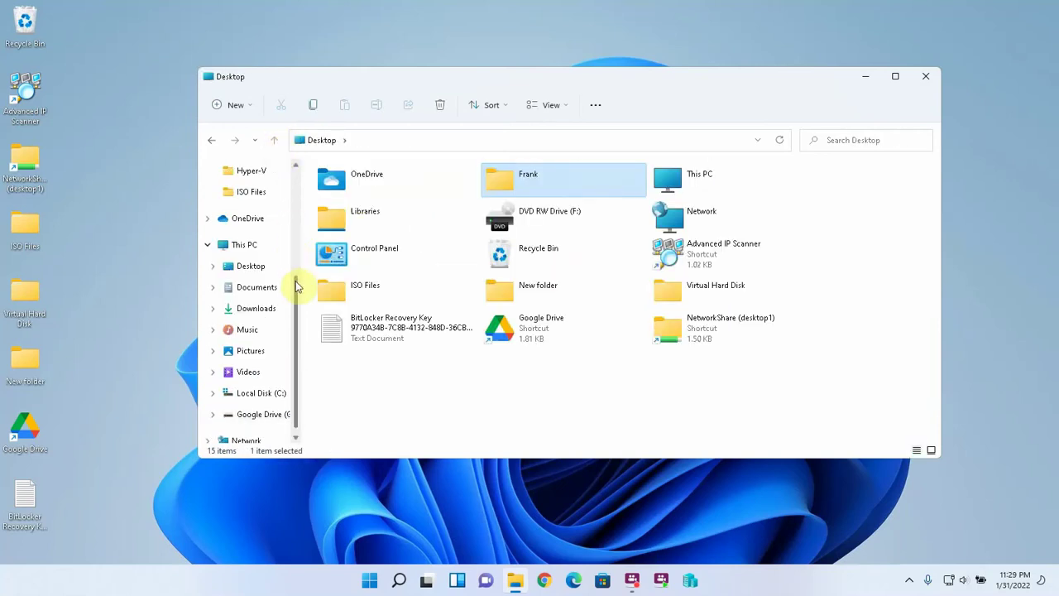
scroll(296, 281, up, 2)
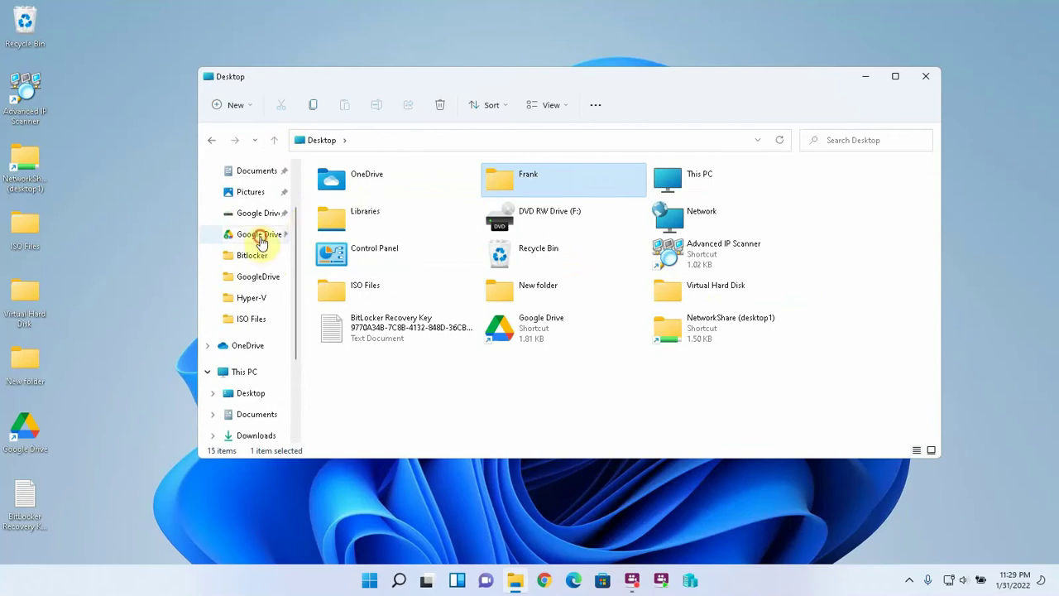
click(263, 234)
scroll(295, 232, up, 2)
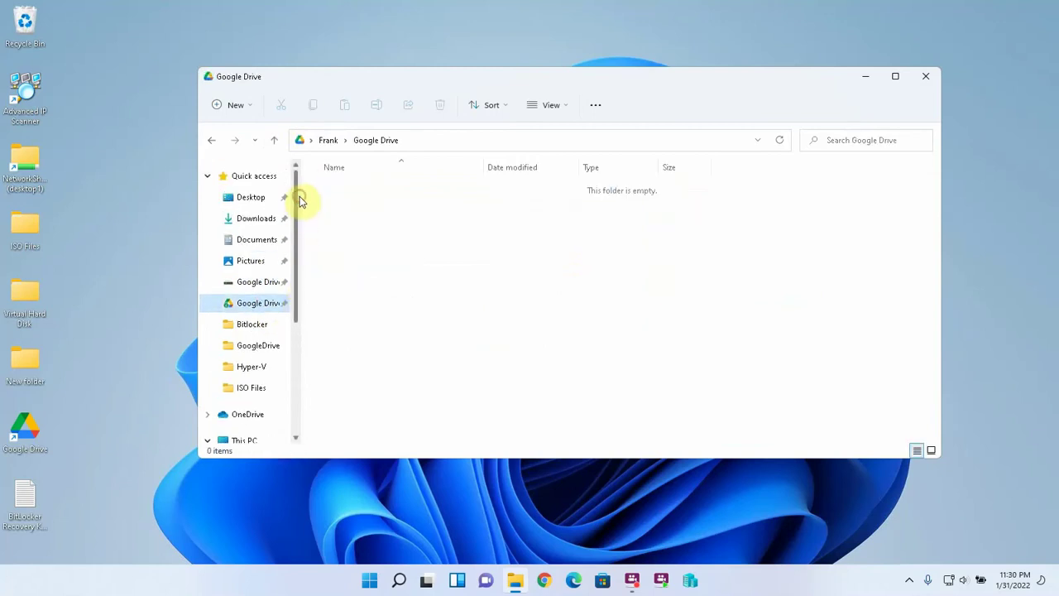
click(264, 283)
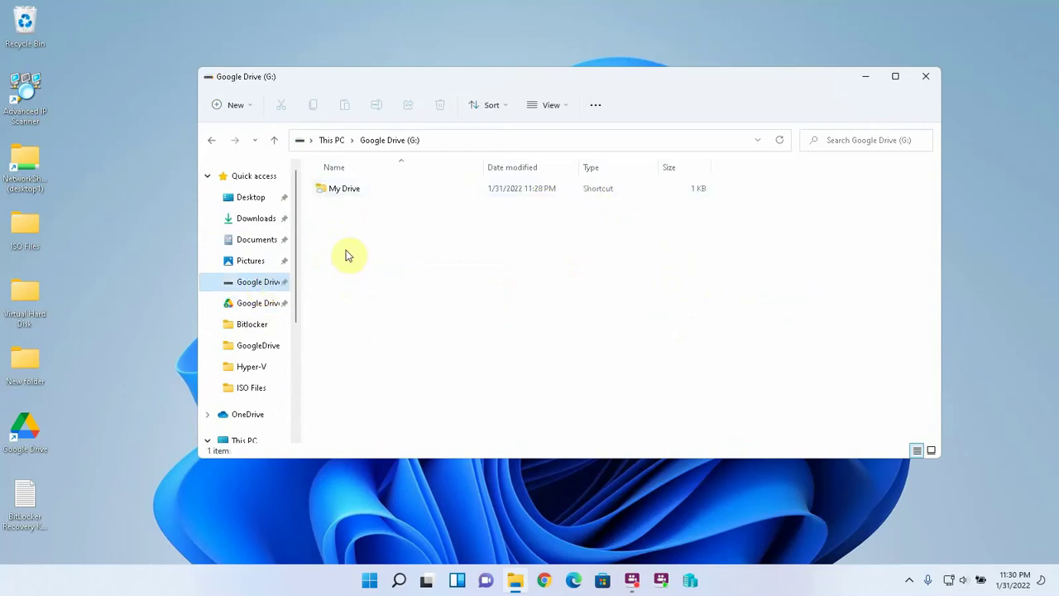
click(350, 191)
double_click(350, 191)
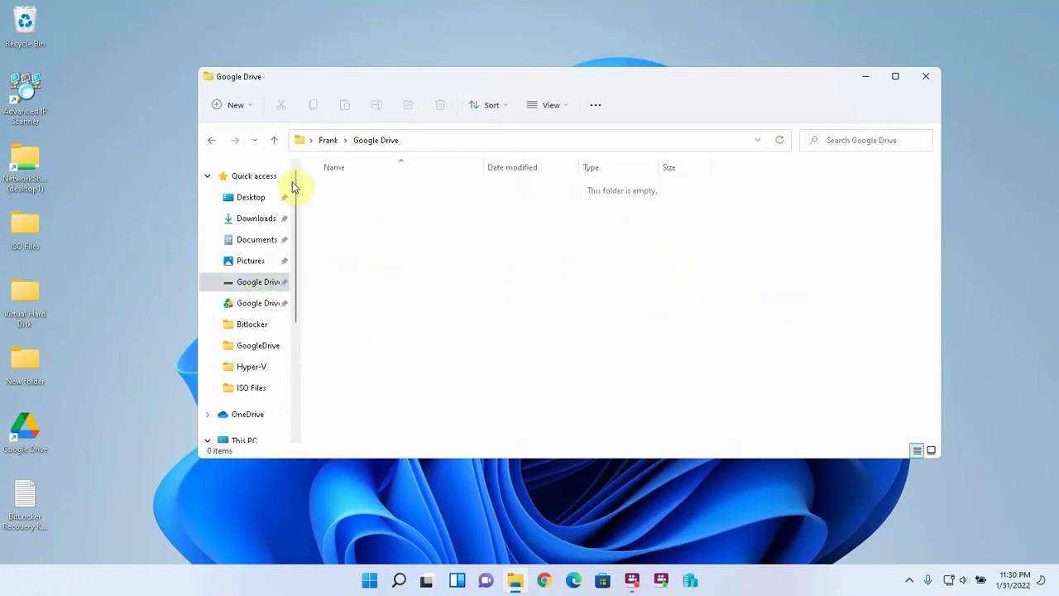
click(273, 140)
click(262, 304)
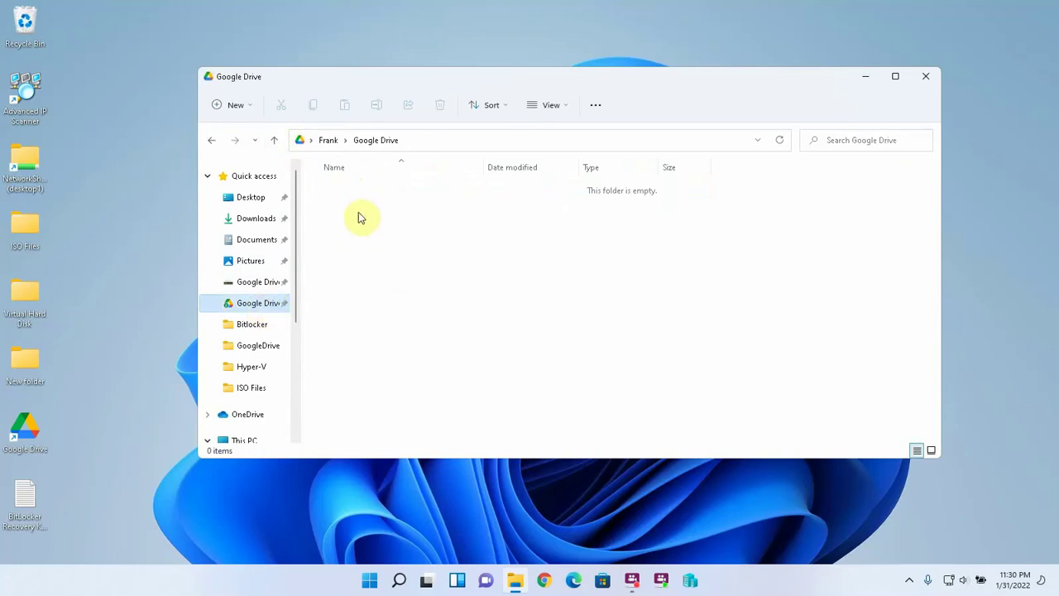
Step: Create Folder 1 and Folder 2 in the Google Drive folder and move the window right
right_click(359, 215)
mouse_move(398, 296)
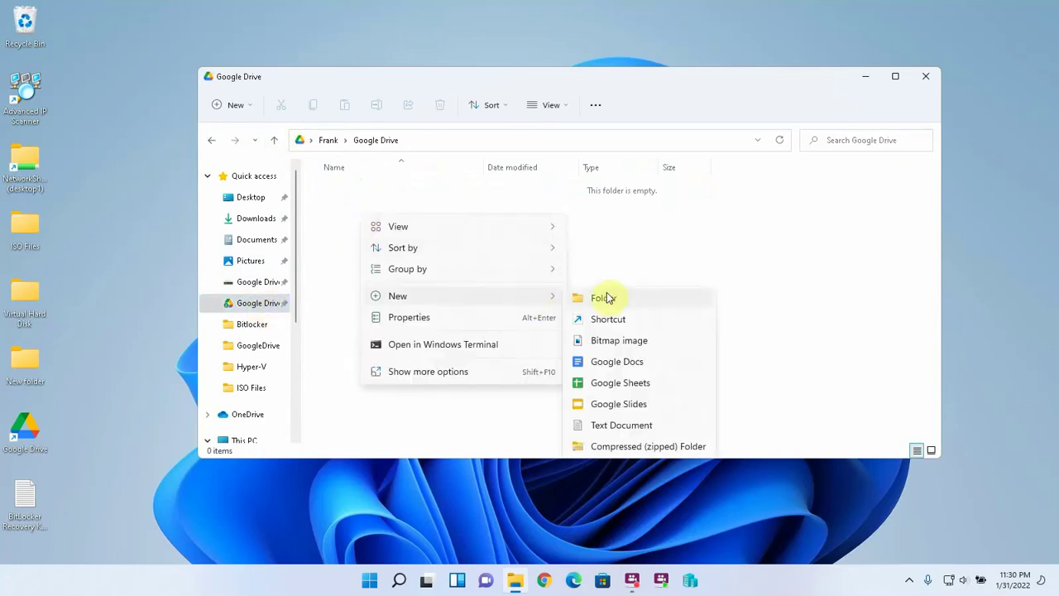
click(608, 298)
text(Folde)
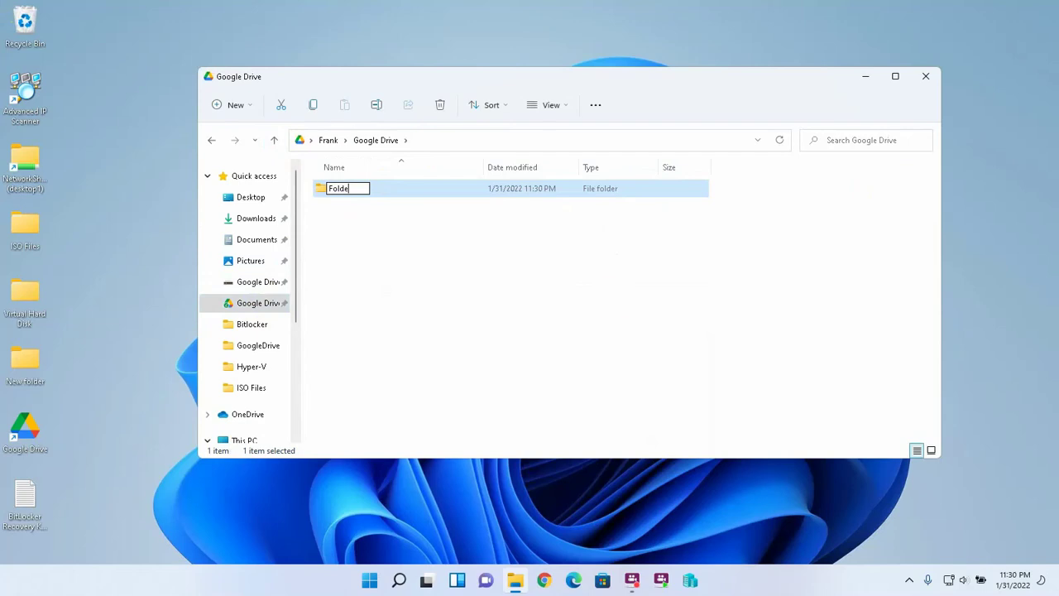
text(r 1)
click(360, 220)
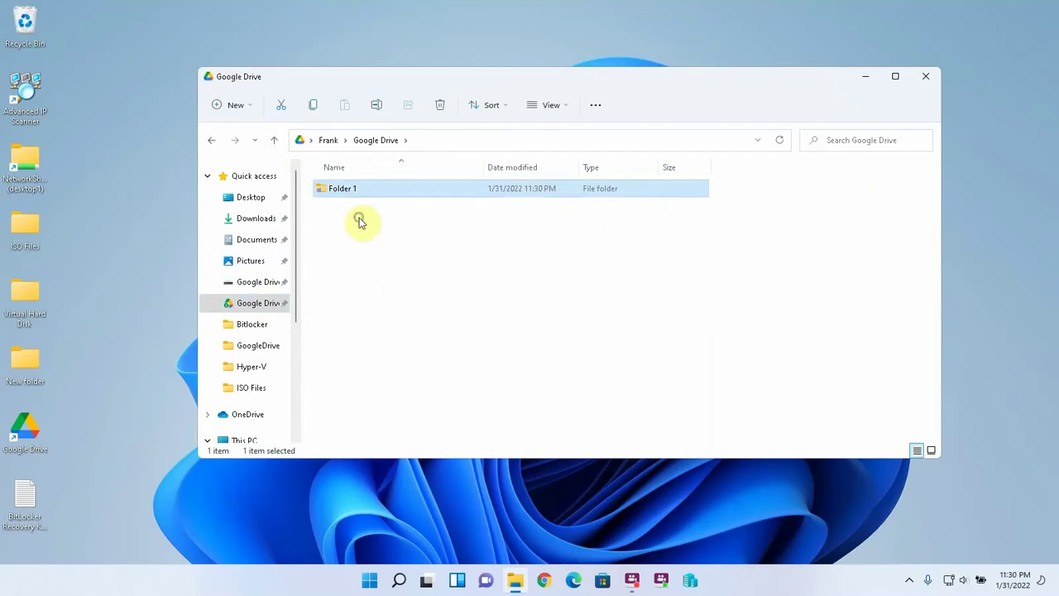
key(ctrl+shift+n)
text(Folder 2)
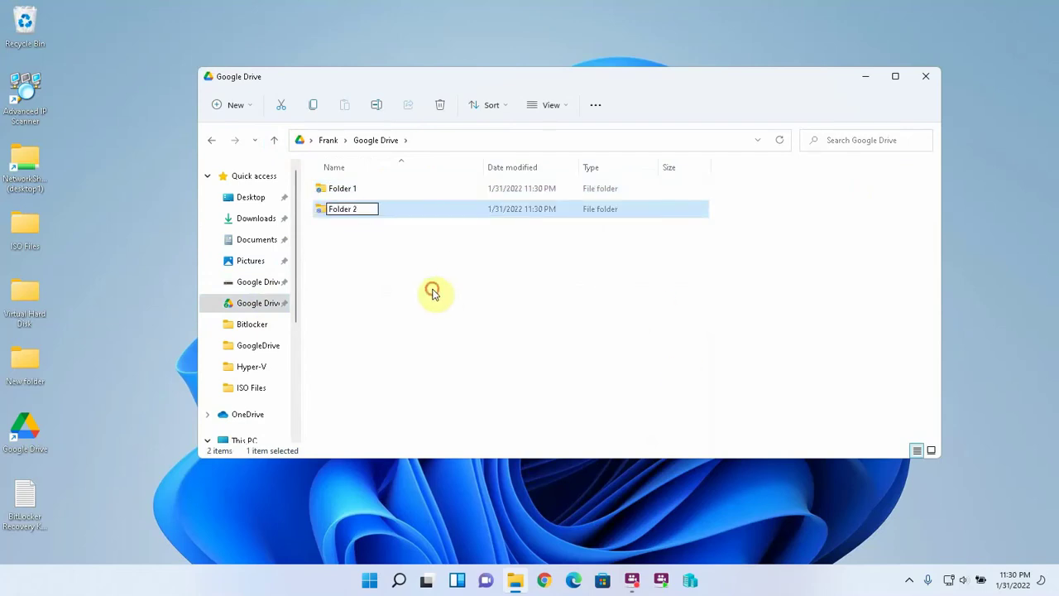
click(433, 290)
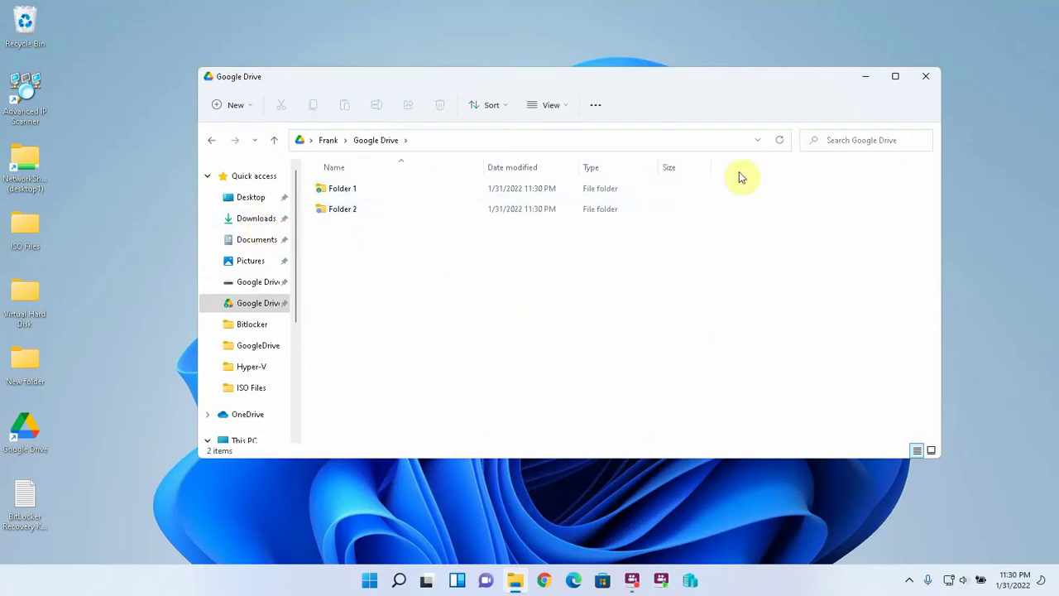
drag(940, 155, 652, 169)
drag(477, 83, 799, 86)
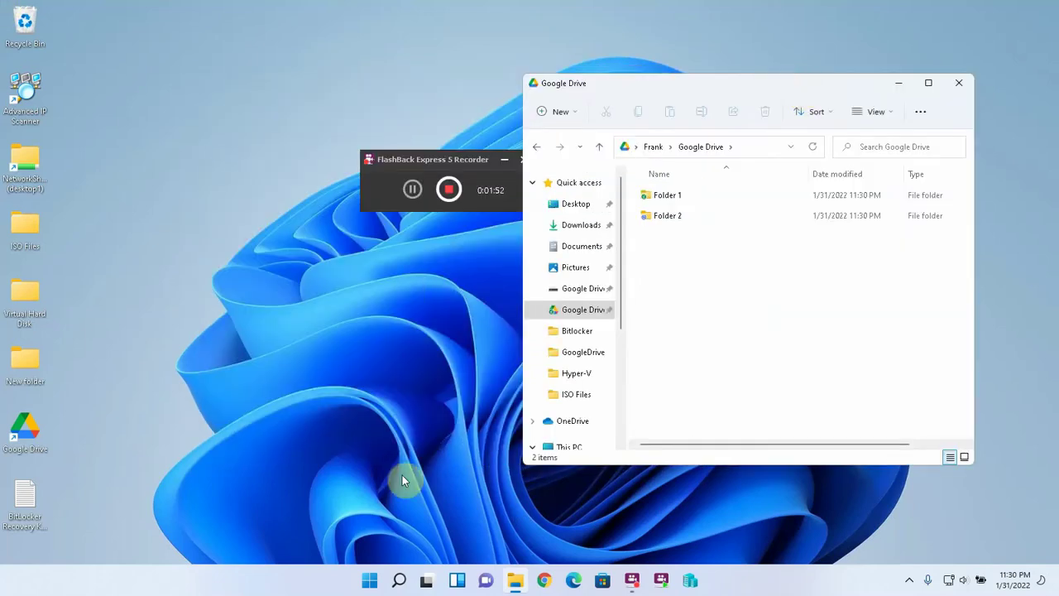
Step: Move ExampleText.txt, ChromeSetup.exe and the France photo from Downloads into the Google Drive folder
drag(648, 107, 169, 91)
click(106, 226)
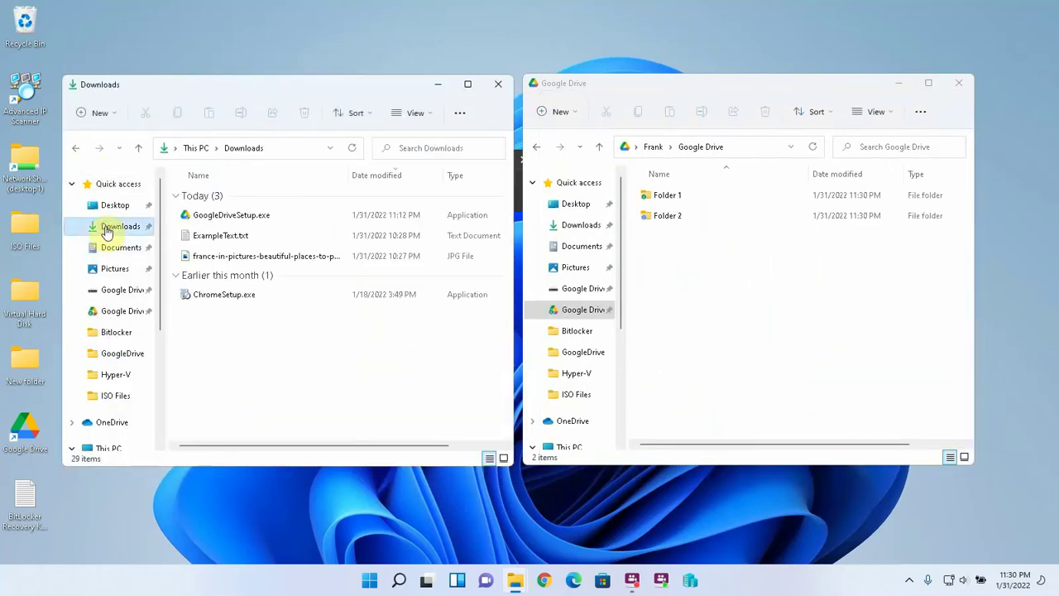
click(209, 215)
click(217, 237)
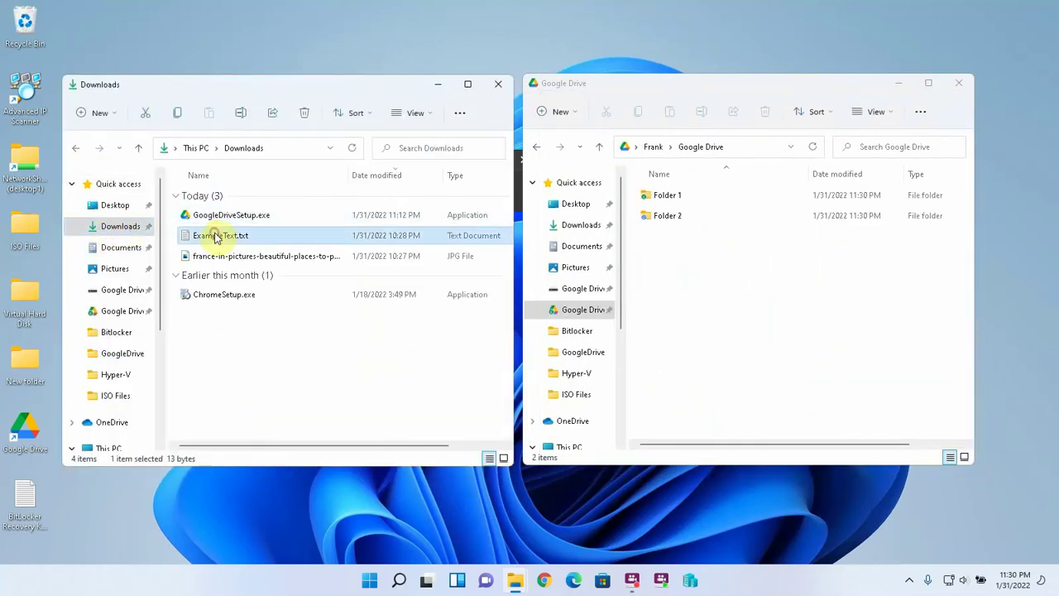
ctrl+click(201, 255)
ctrl+click(214, 294)
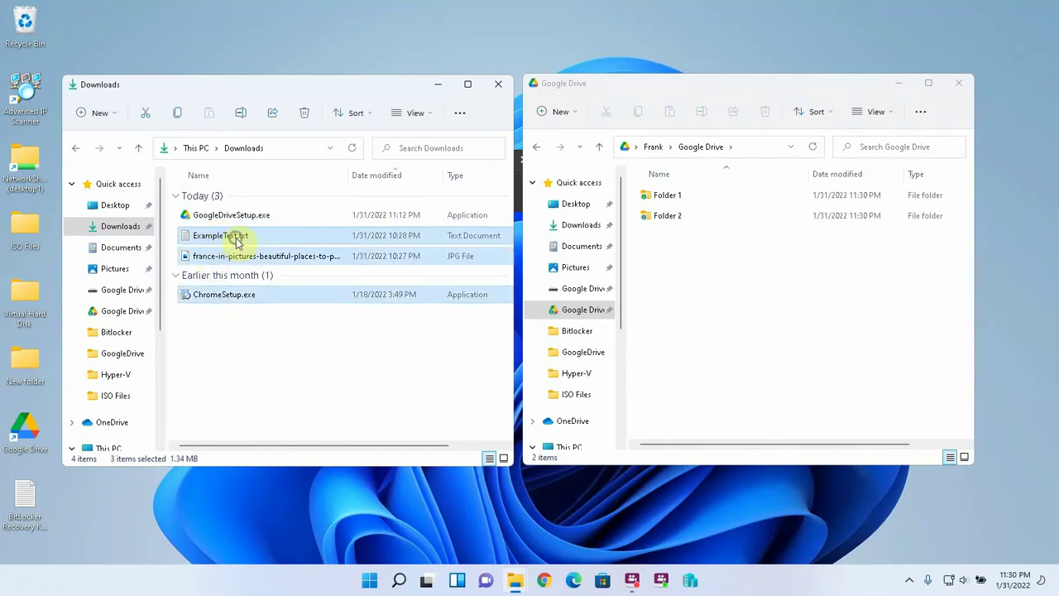
drag(237, 242, 675, 285)
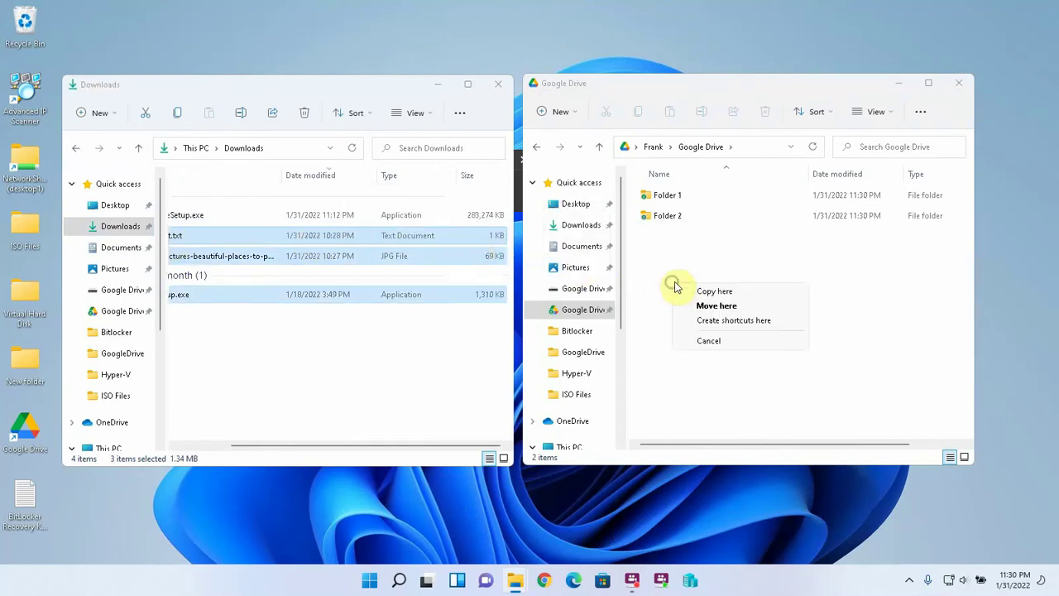
click(716, 306)
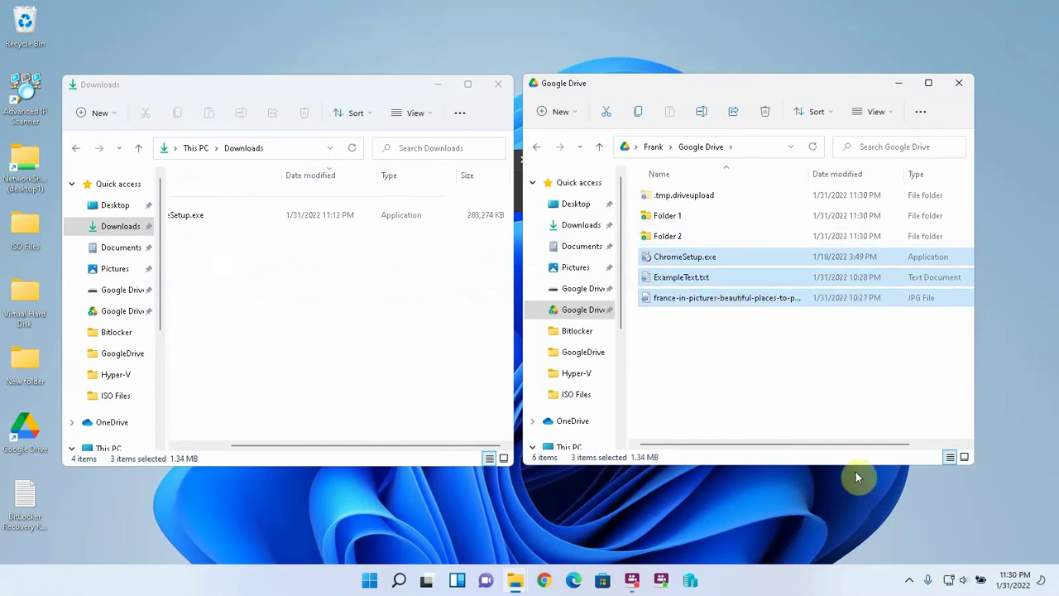
Step: Check the Google Drive sync activity panel from the tray, then close it
click(908, 581)
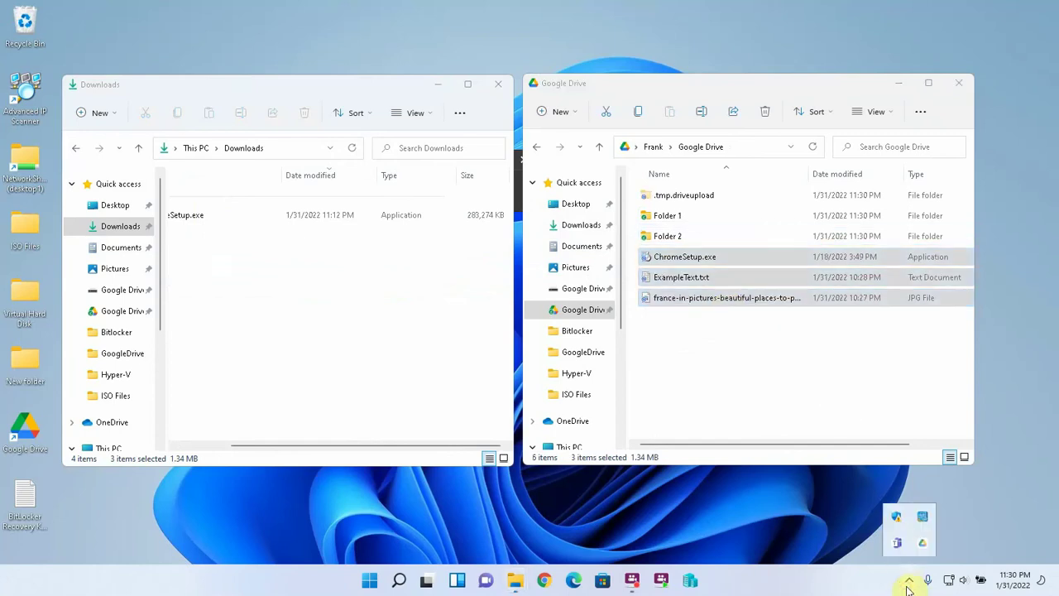
click(924, 546)
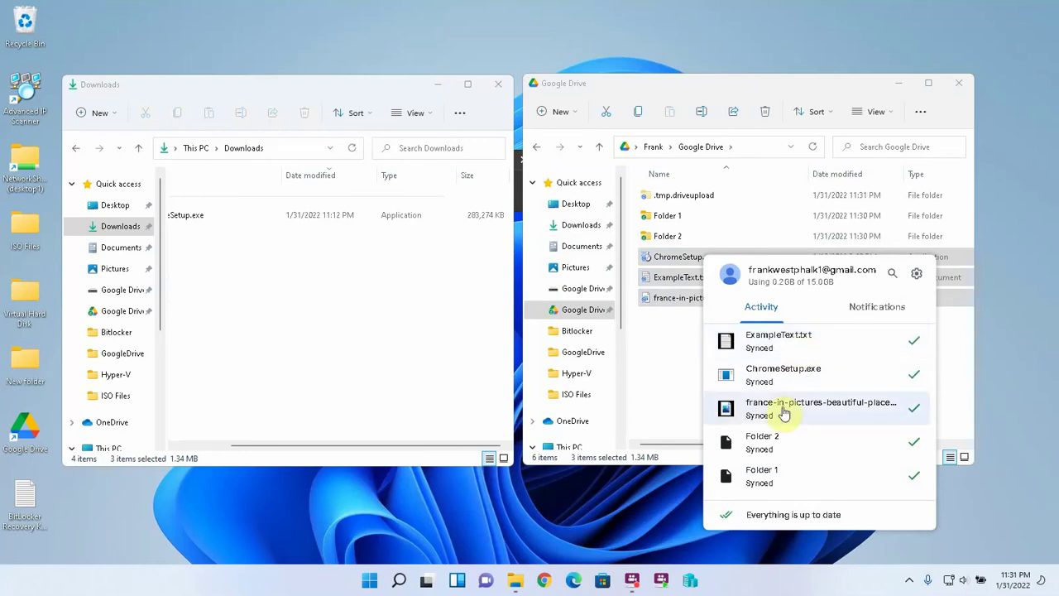
click(659, 374)
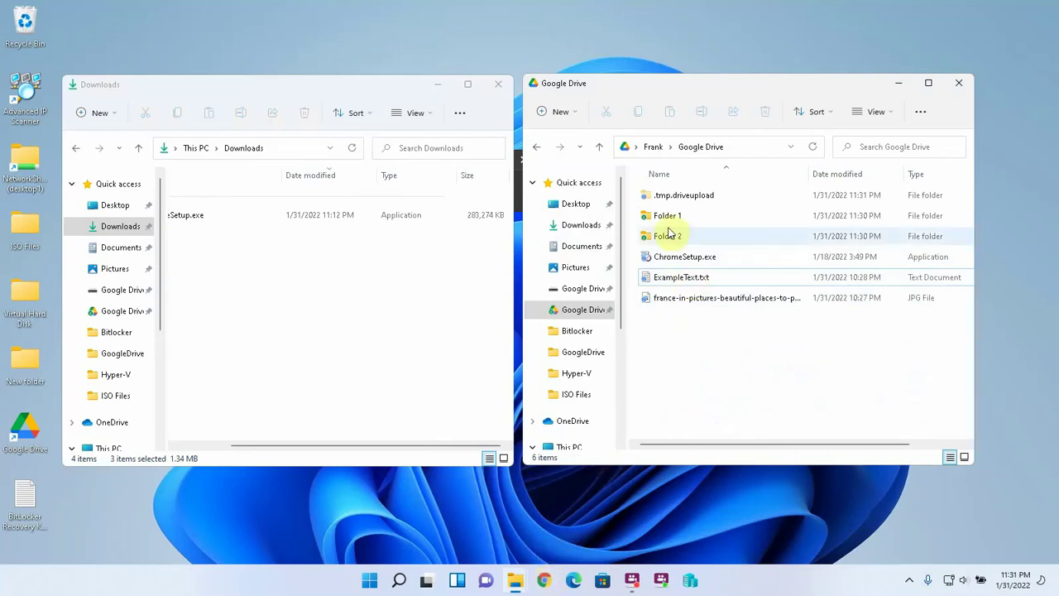
Step: Launch Chrome and search for 'google drive'
click(546, 580)
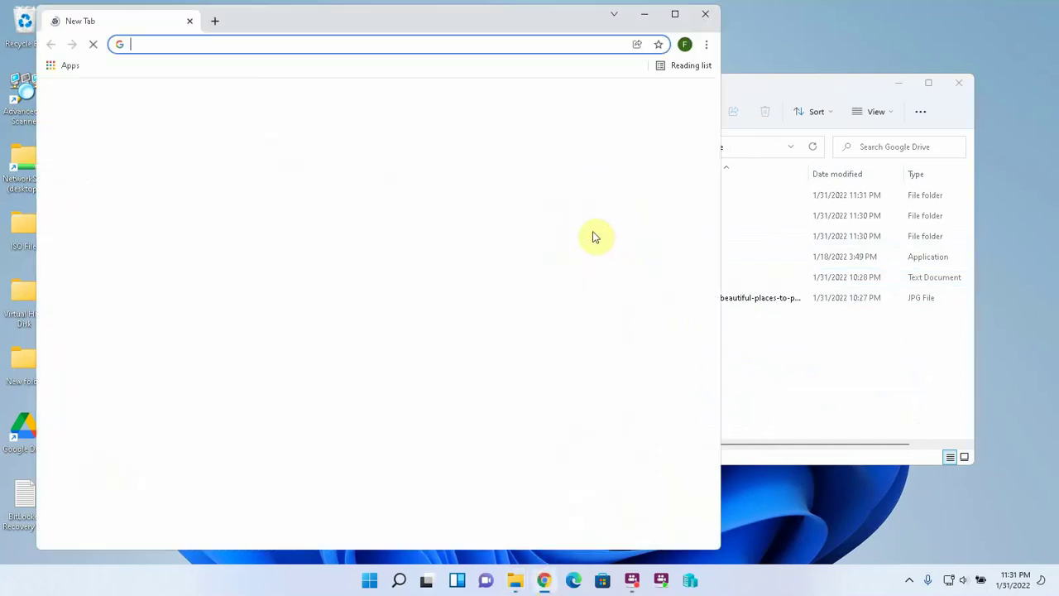
click(415, 46)
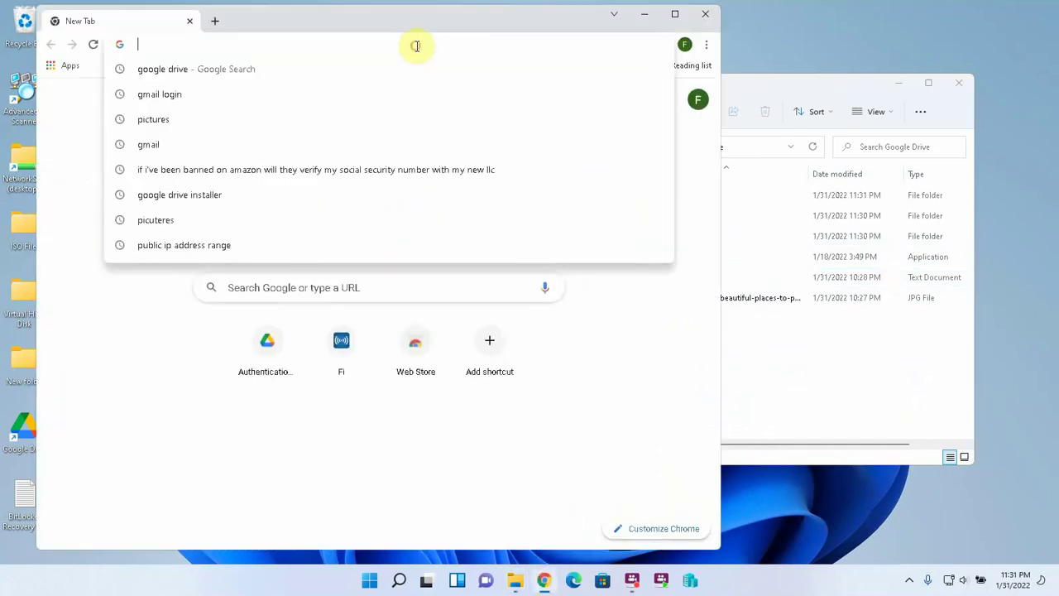
text(google d)
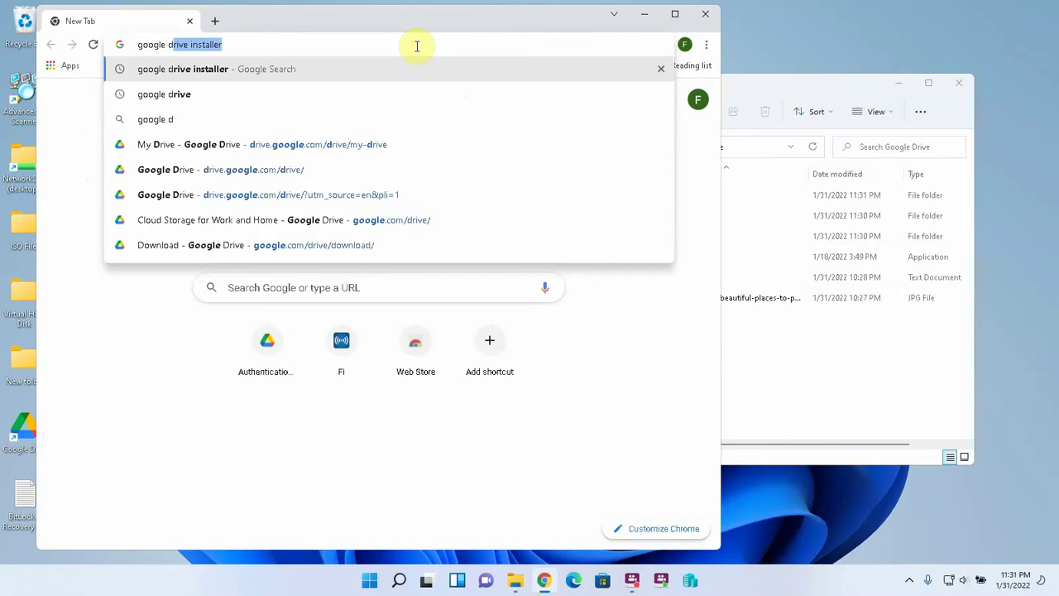
text(rive)
key(Delete)
key(Return)
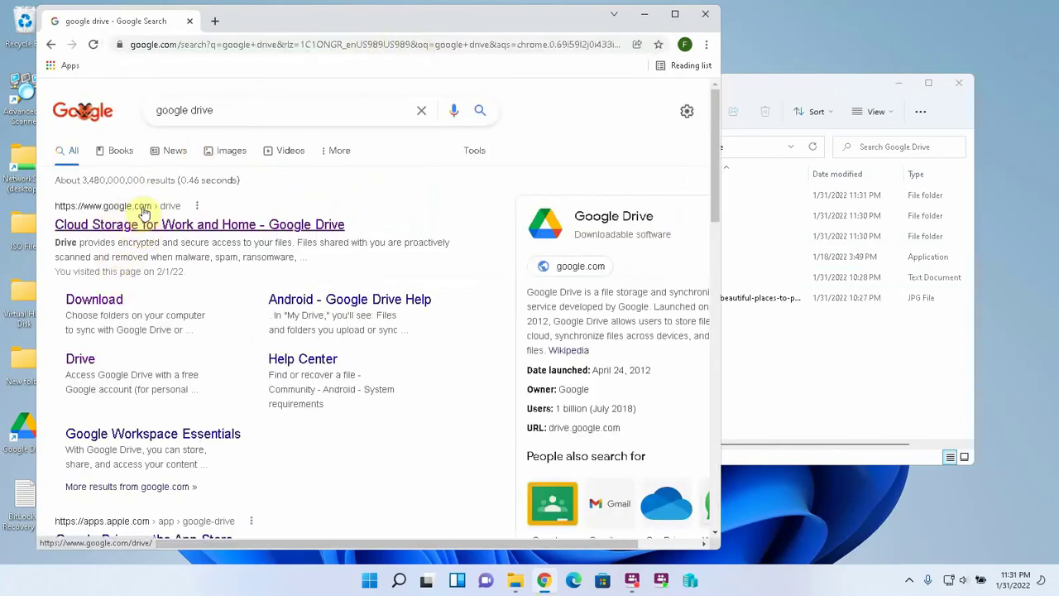
Step: Open the Drive web app from the Google Drive page and maximize the browser
click(132, 232)
click(151, 422)
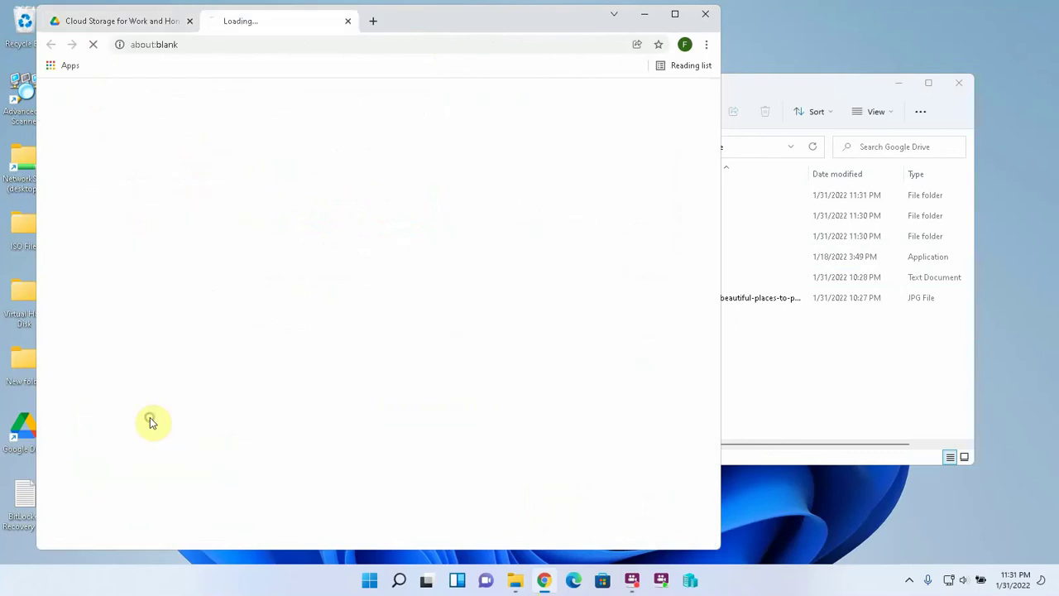
click(680, 18)
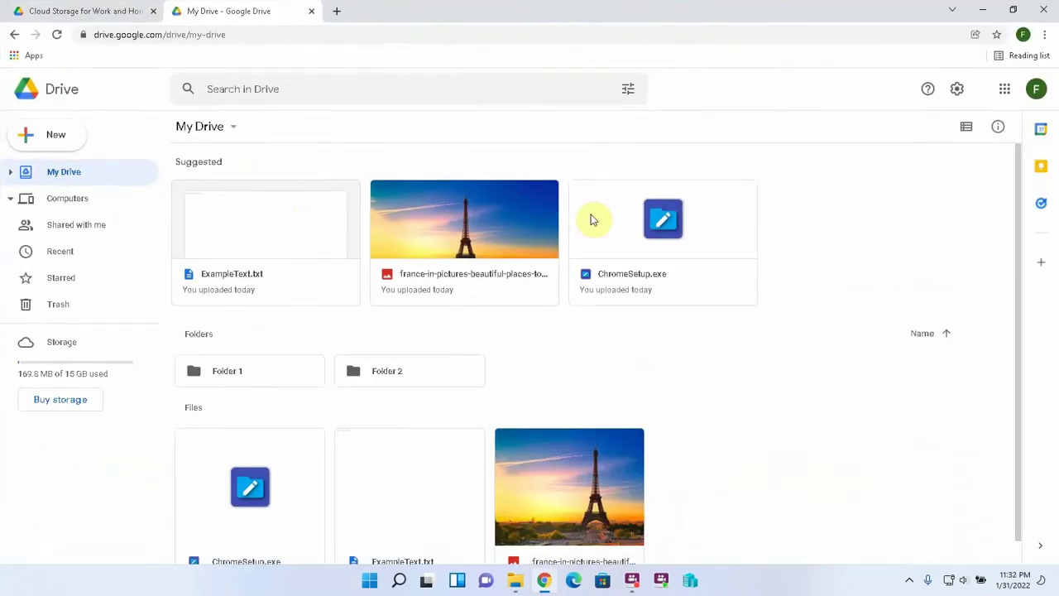
scroll(629, 240, down, 1)
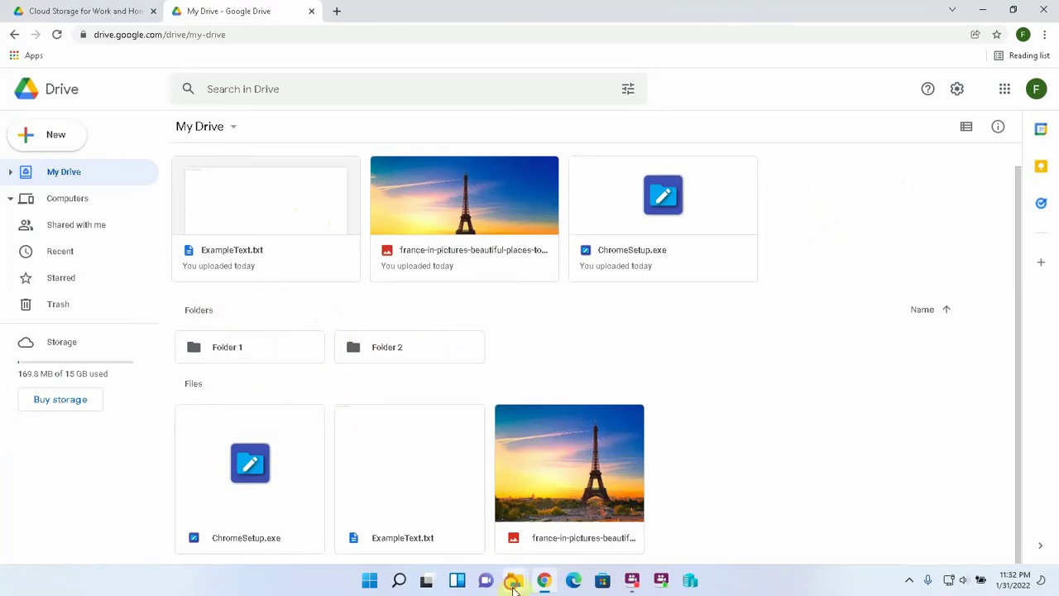
mouse_move(515, 580)
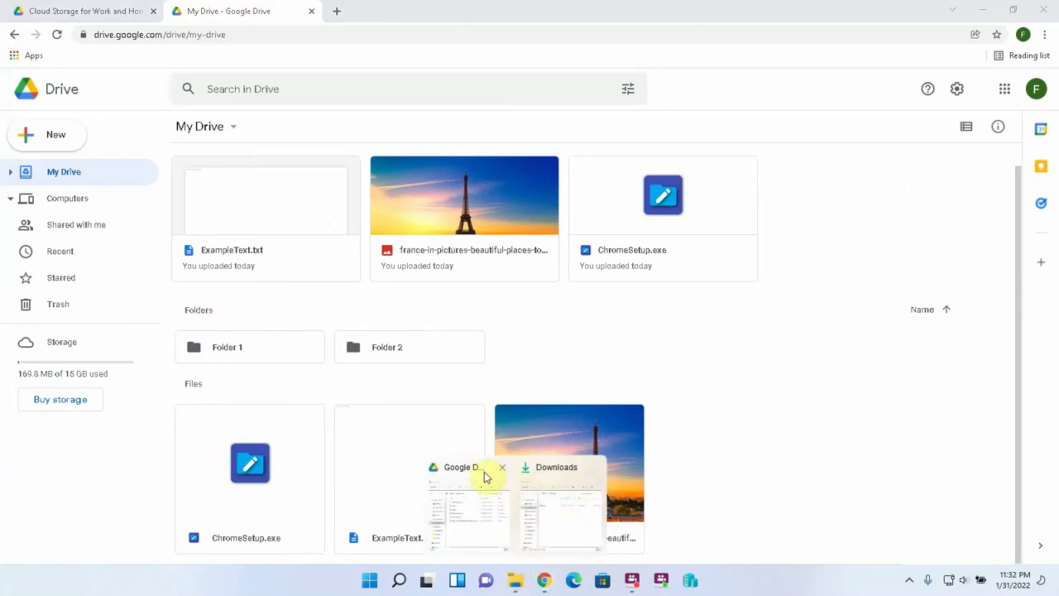
click(470, 468)
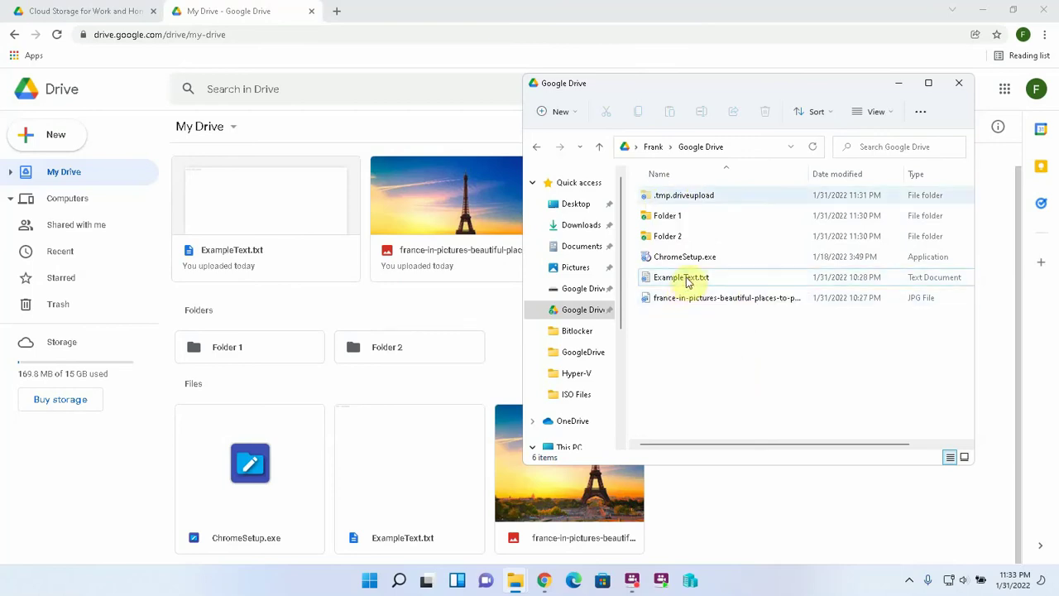
Step: Arrange the Chrome and Explorer windows side by side
drag(778, 85, 856, 115)
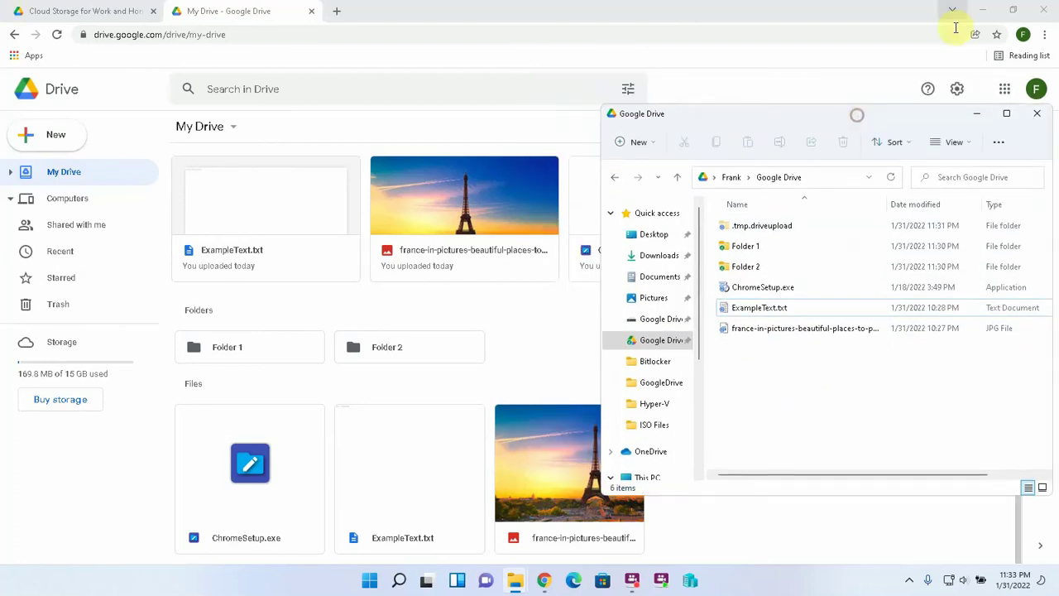
click(1013, 10)
drag(721, 80, 592, 80)
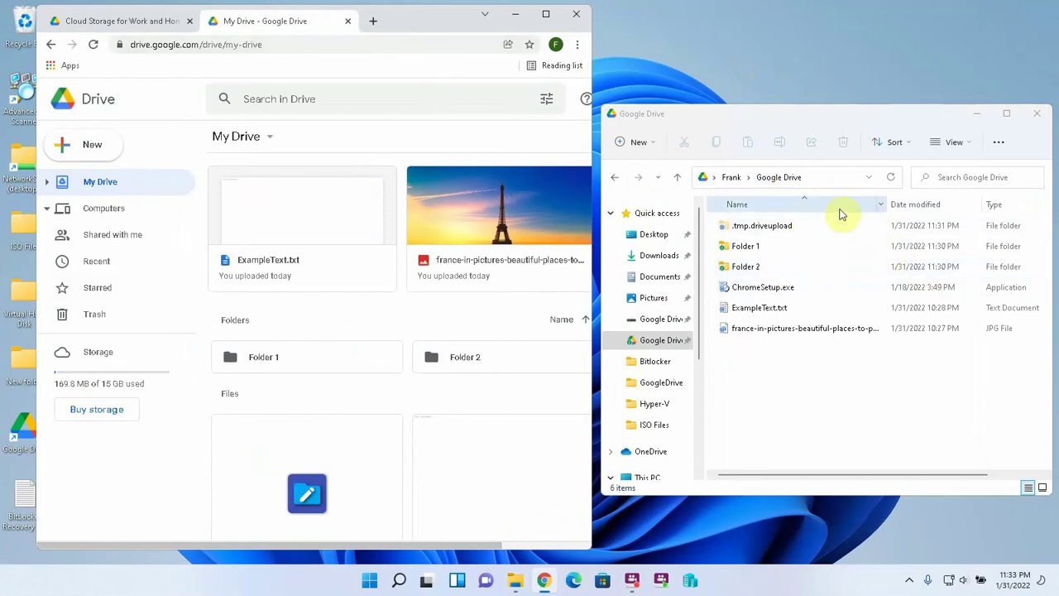
Step: Delete Folder 1 from the local Google Drive folder and dismiss the removal notice
click(753, 247)
right_click(754, 248)
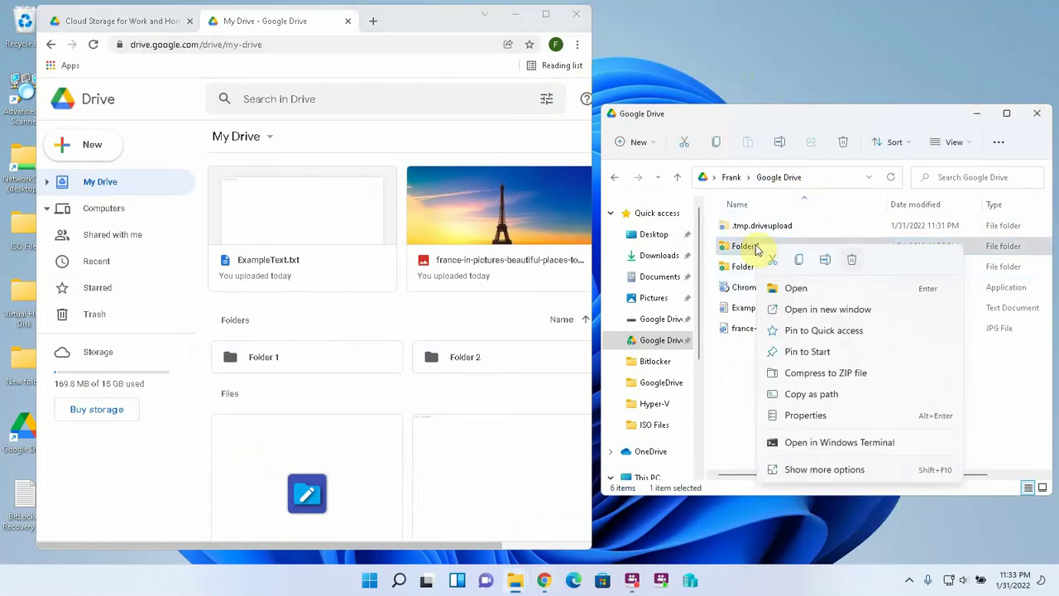
click(850, 261)
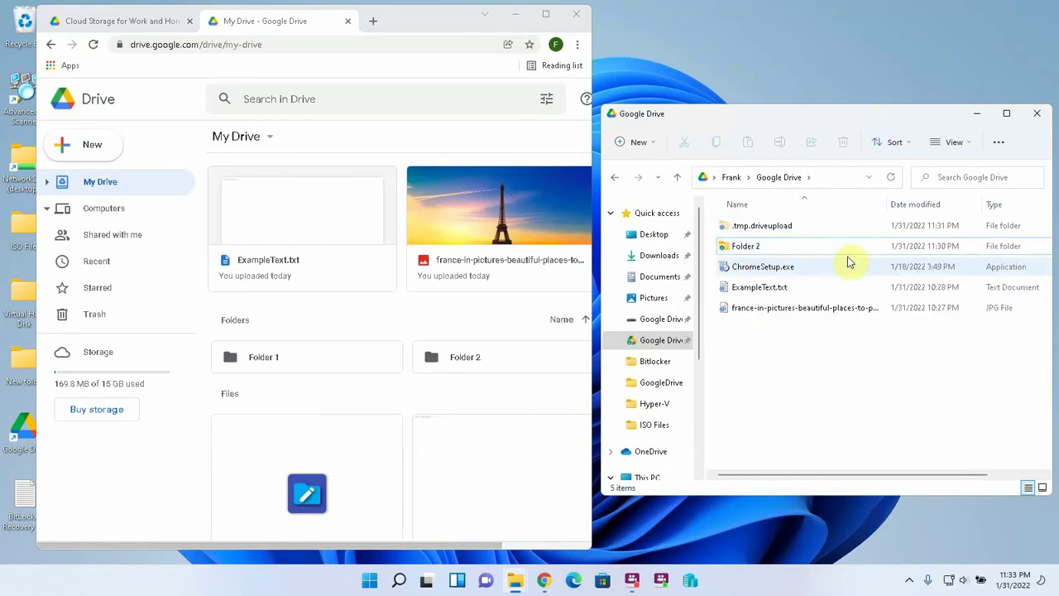
mouse_move(797, 484)
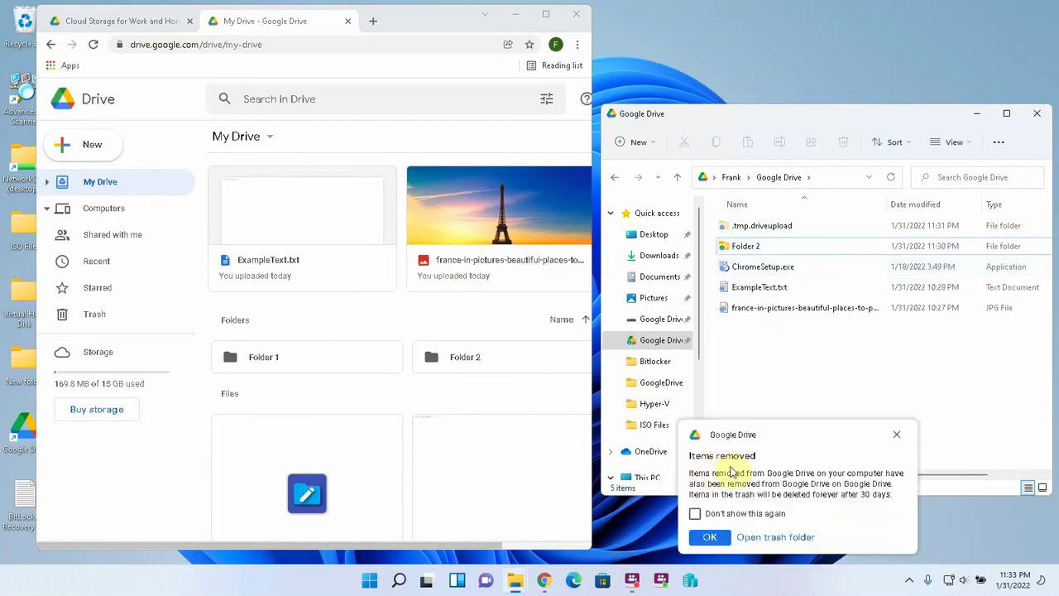
click(771, 538)
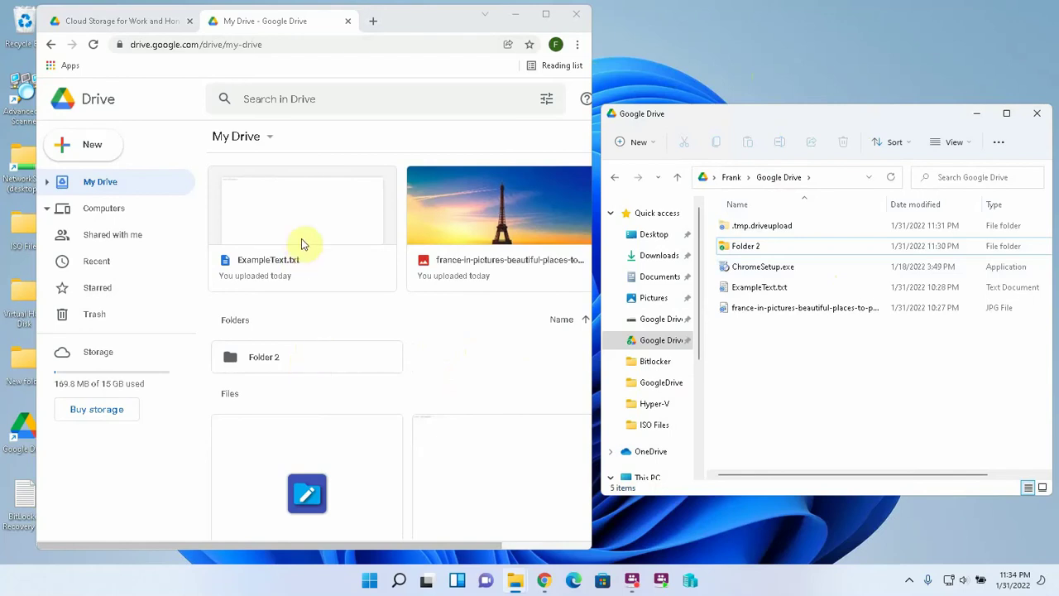
Step: Remove ChromeSetup.exe from My Drive online and dismiss the items-removed notice
scroll(303, 243, down, 3)
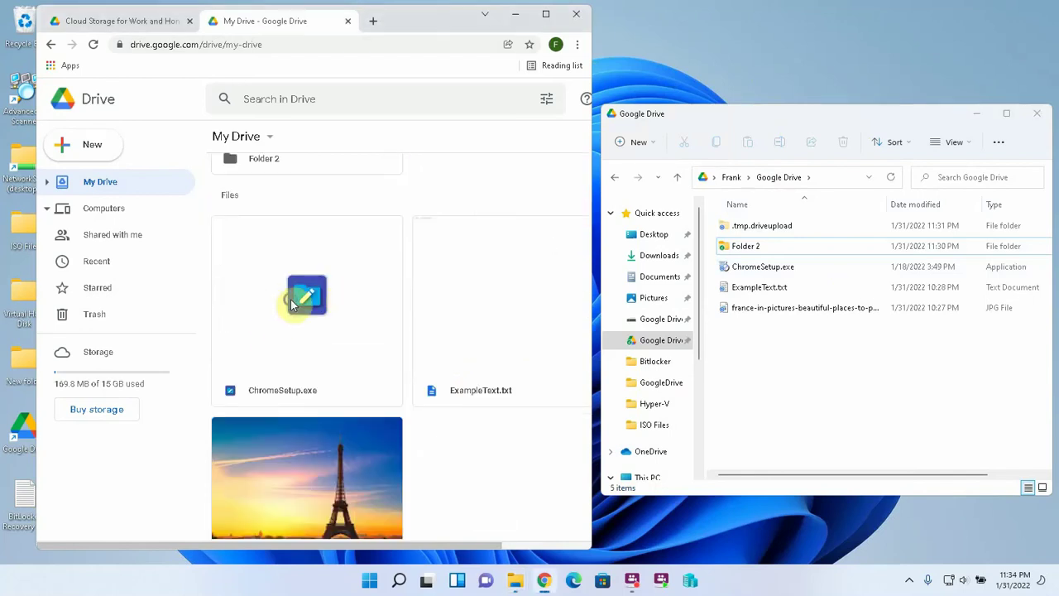
right_click(291, 300)
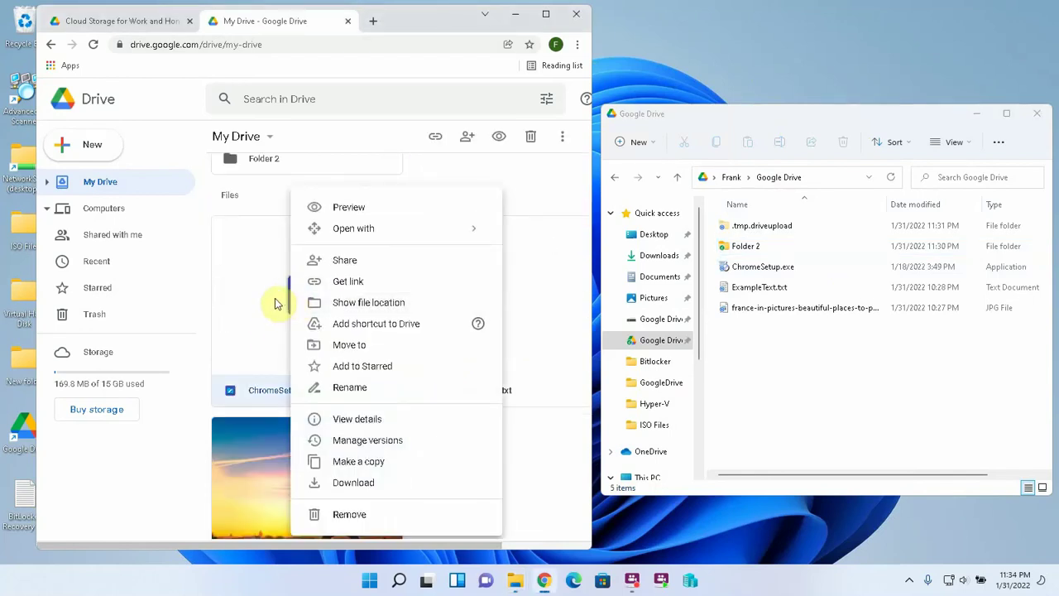
click(357, 515)
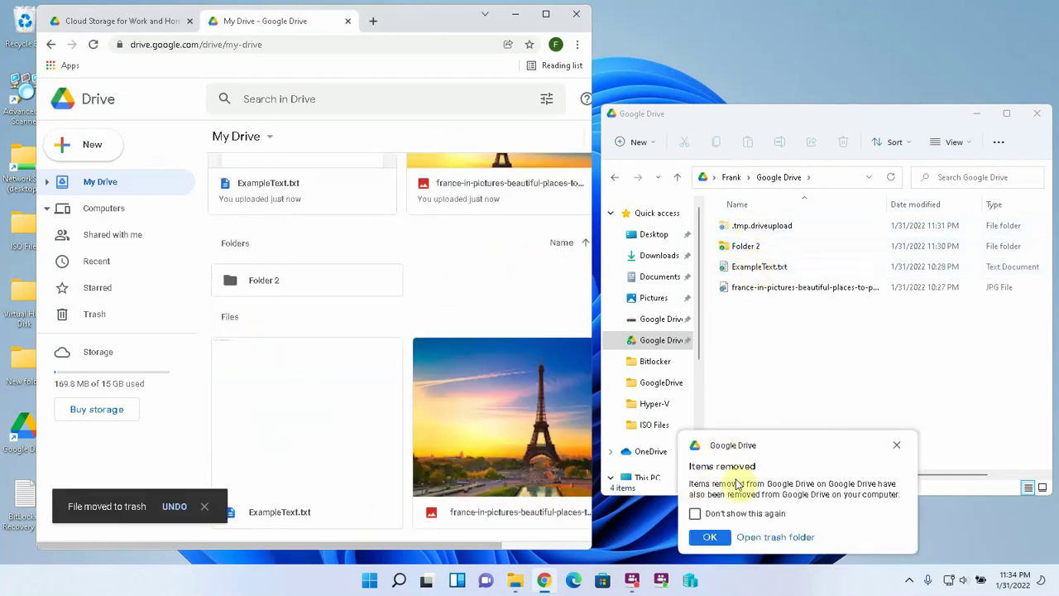
click(896, 449)
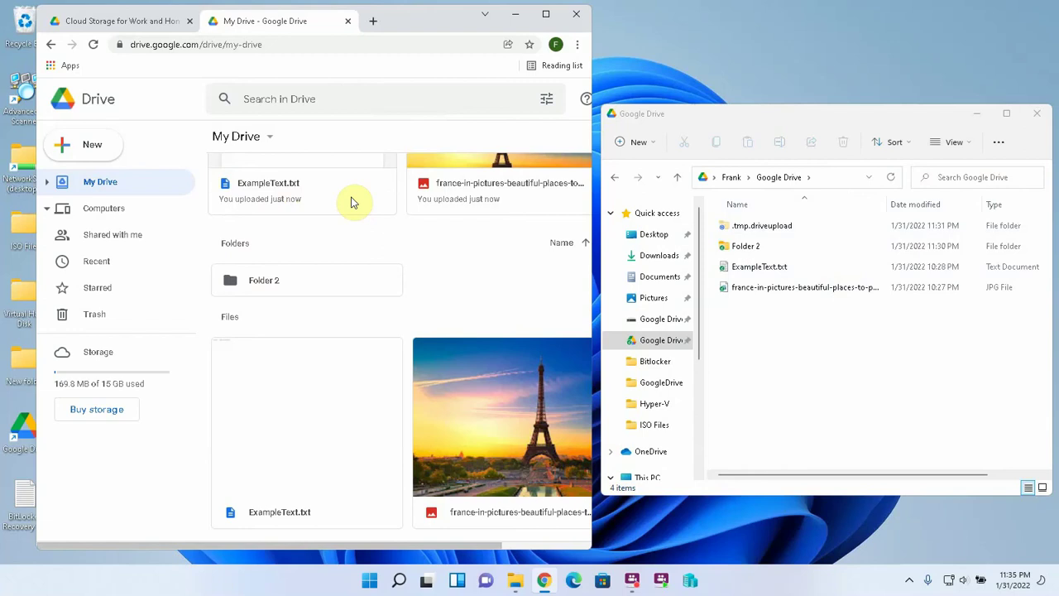
click(909, 581)
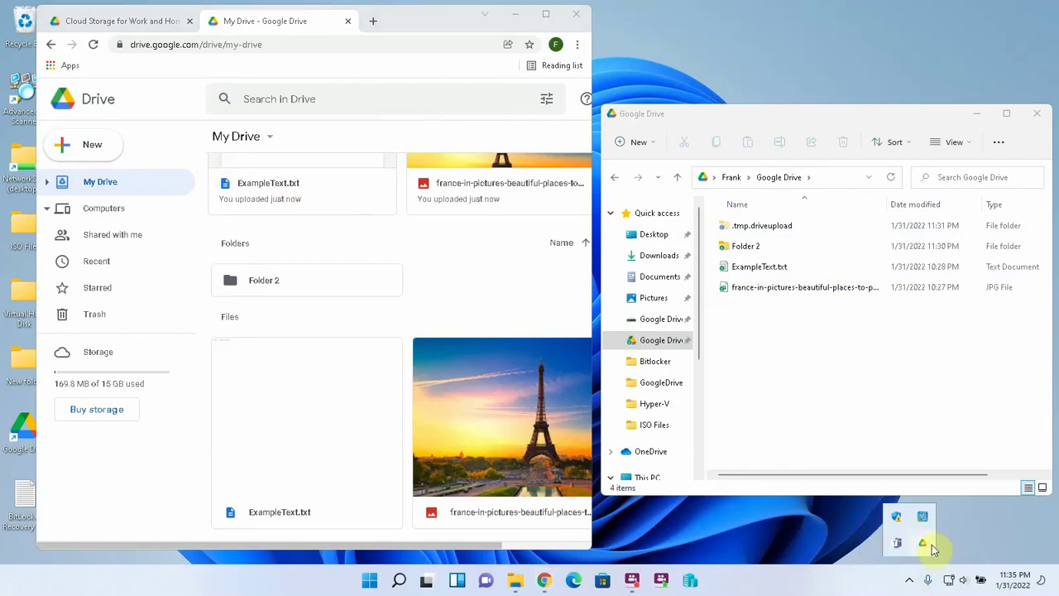
click(924, 543)
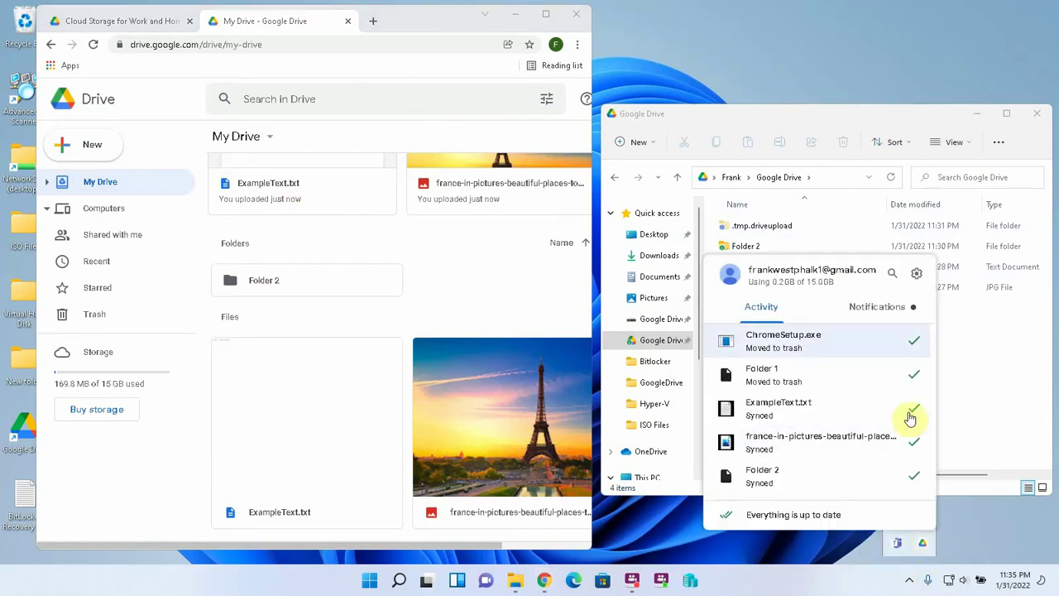
click(917, 275)
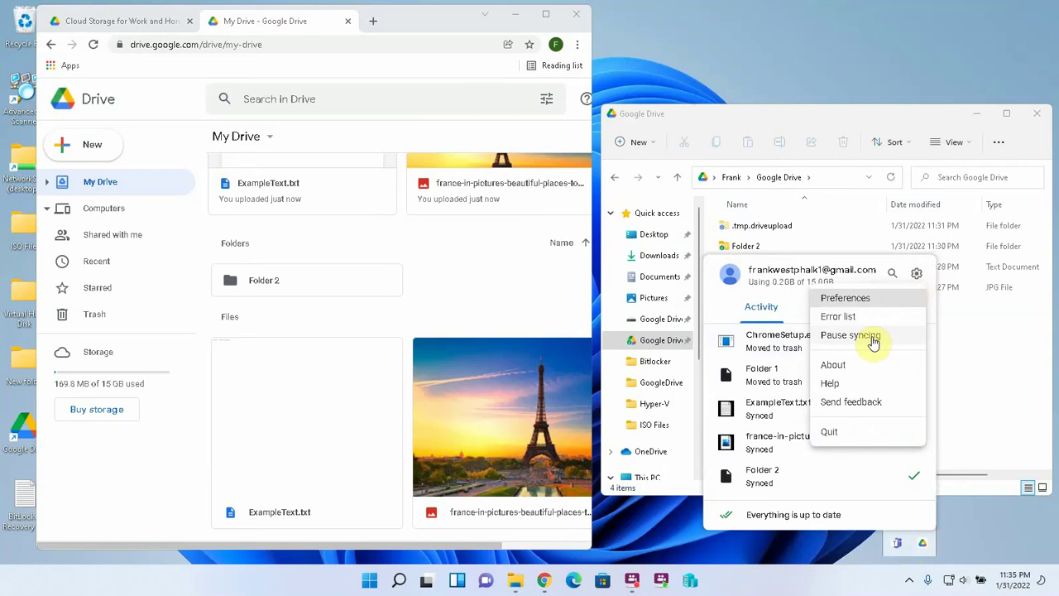
click(863, 301)
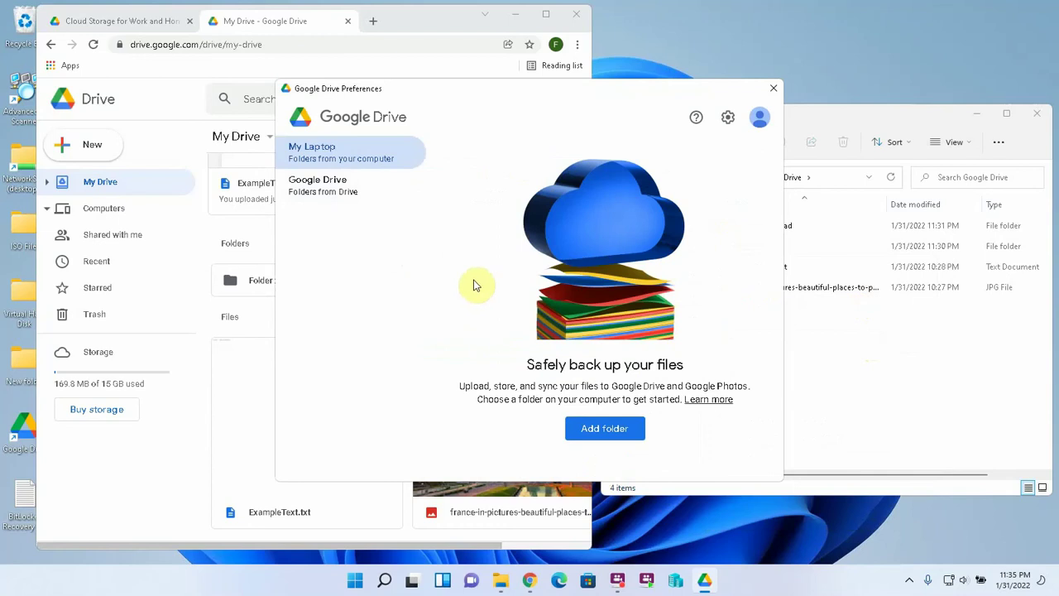
click(773, 89)
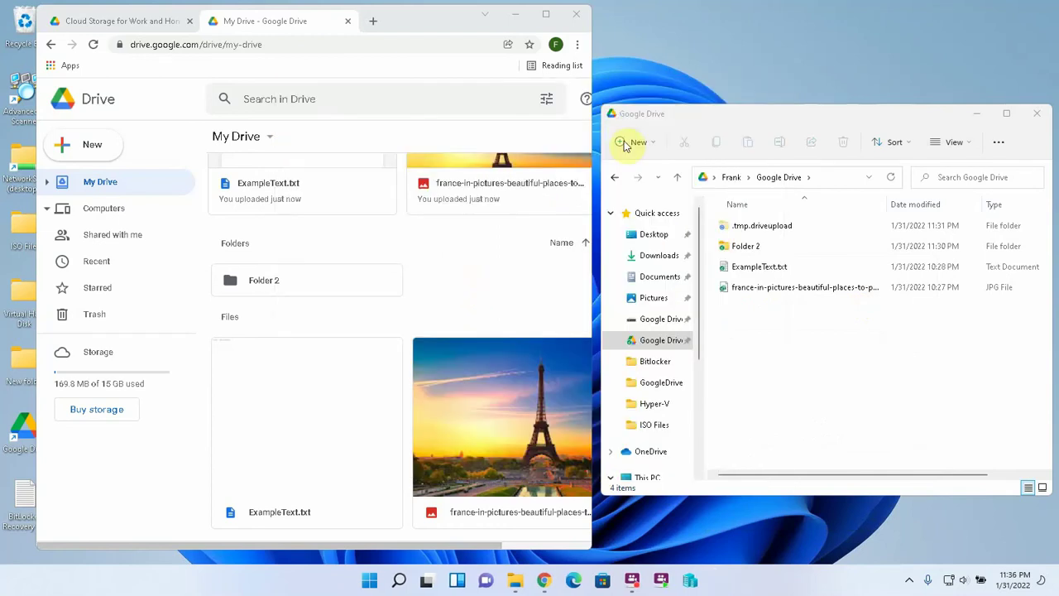
scroll(395, 257, up, 2)
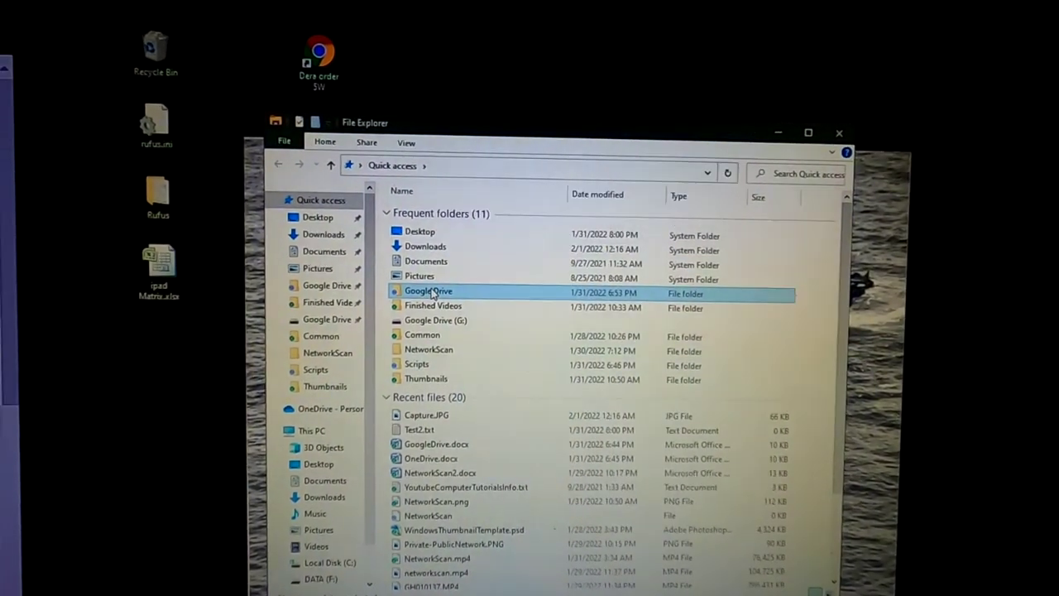
Step: Create a new empty text document named x.txt in the local Google Drive folder
double_click(431, 292)
right_click(441, 347)
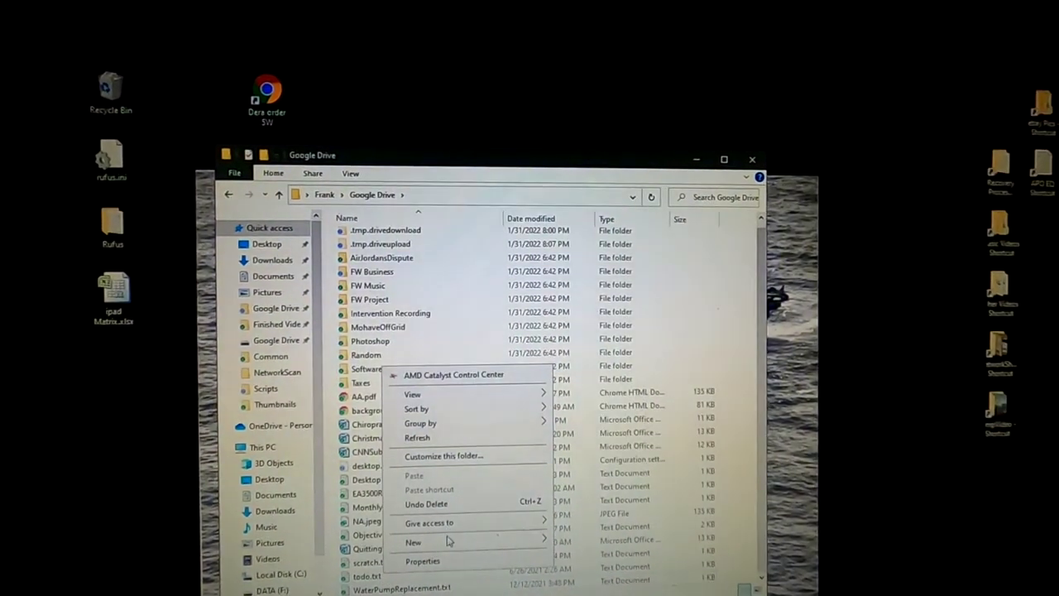
mouse_move(430, 542)
click(595, 584)
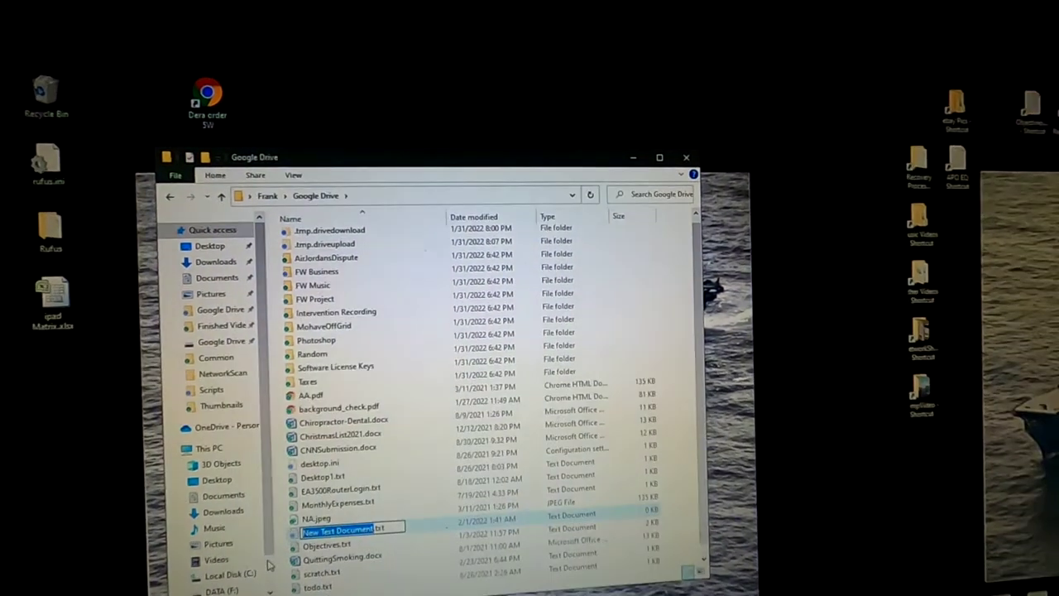
text(x)
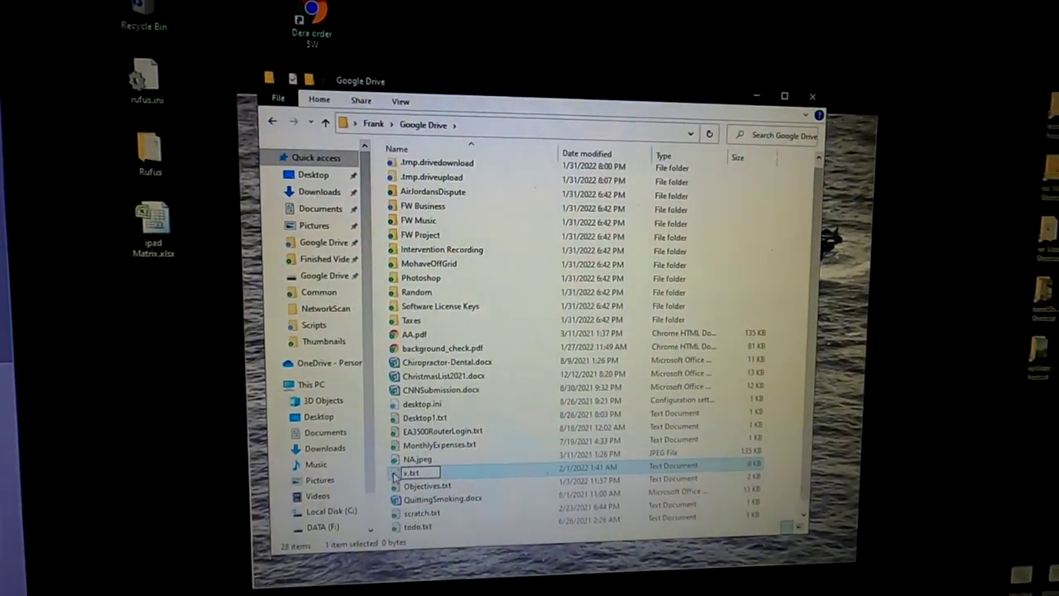
key(Return)
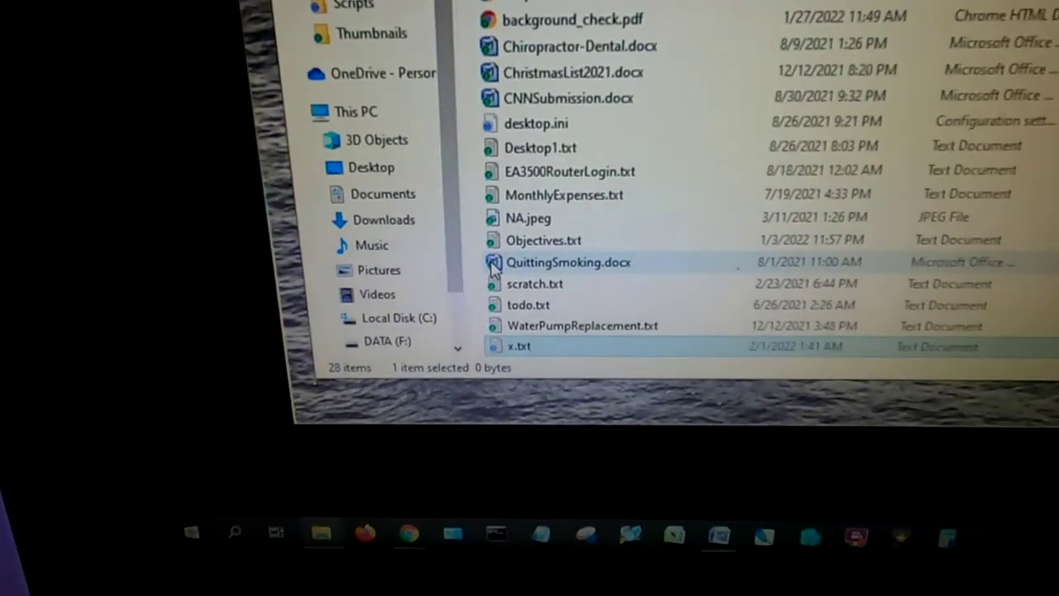
Step: Delete the selected x.txt from the local Google Drive folder
key(Delete)
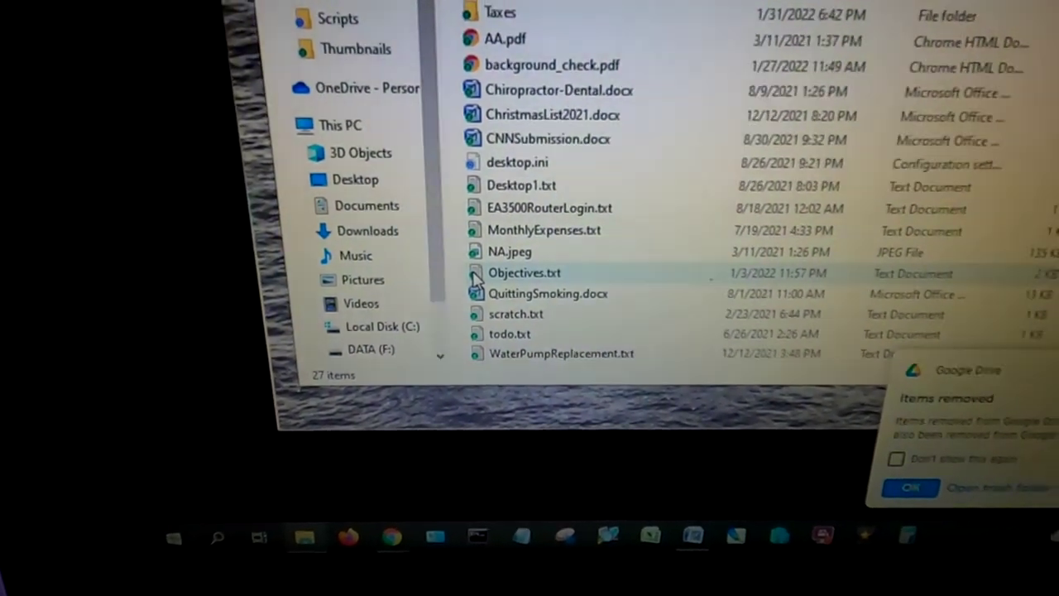